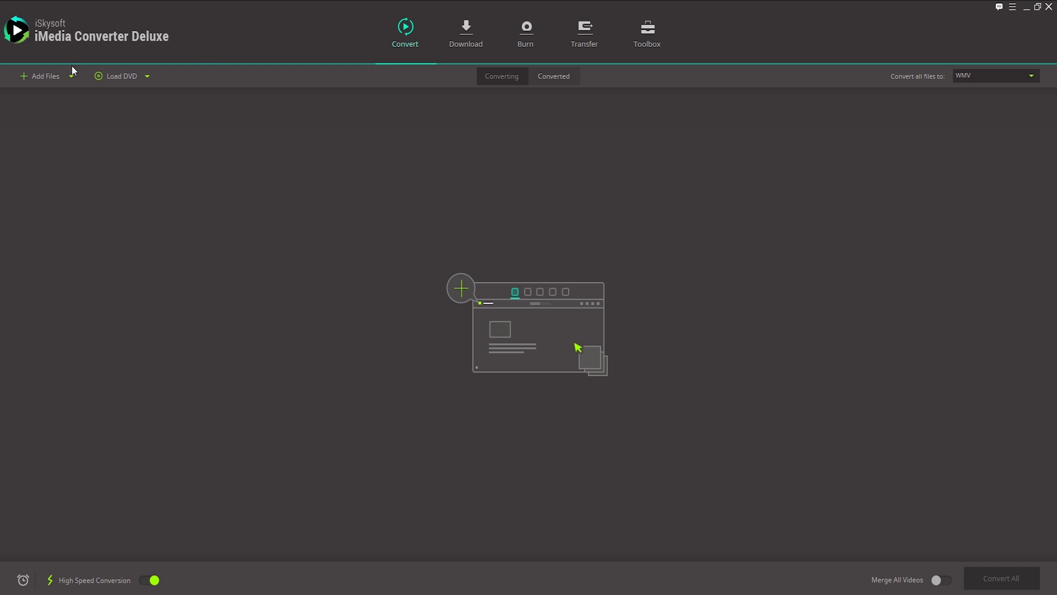
Step: Add tomates.mp4, fractal.mp4 and fractal2.mp4 to the conversion list, then briefly preview tomates.mp4
left_click(44, 77)
scroll(405, 247, "down", 3)
left_click(387, 225)
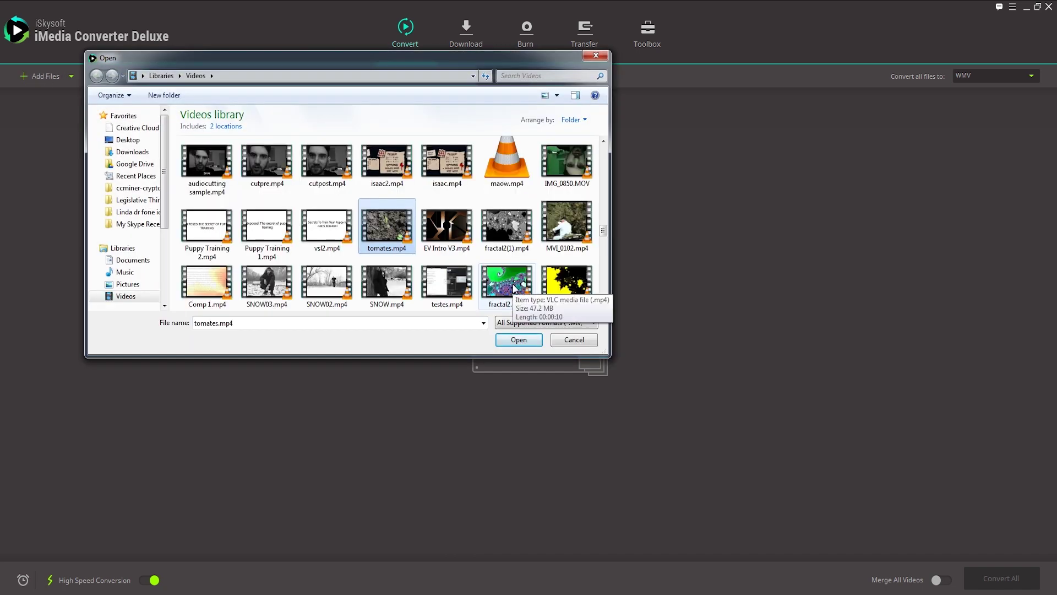
left_click(507, 284, "ctrl")
left_click(559, 284, "ctrl")
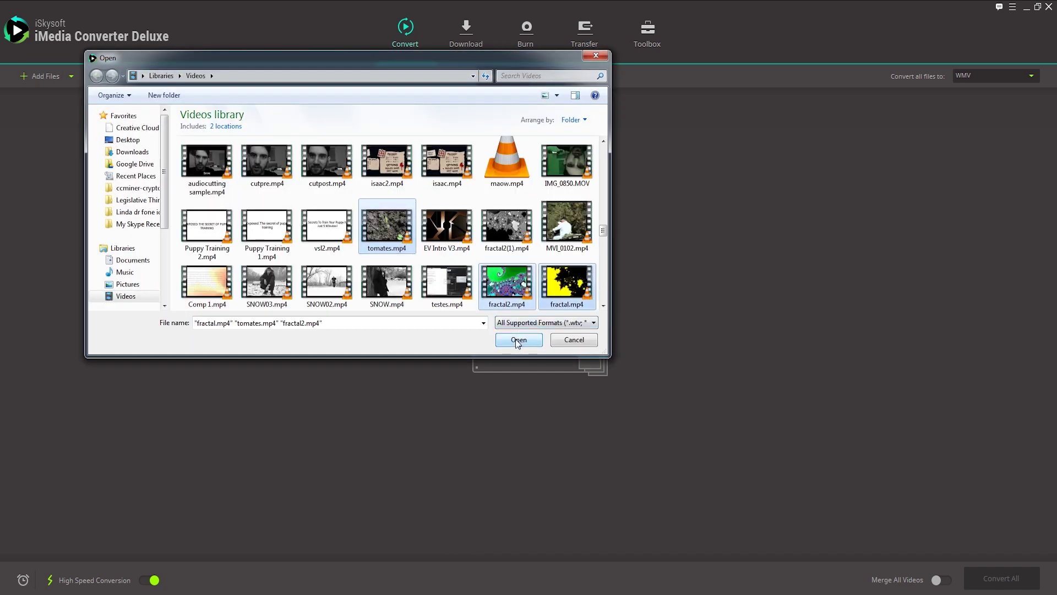
left_click(517, 339)
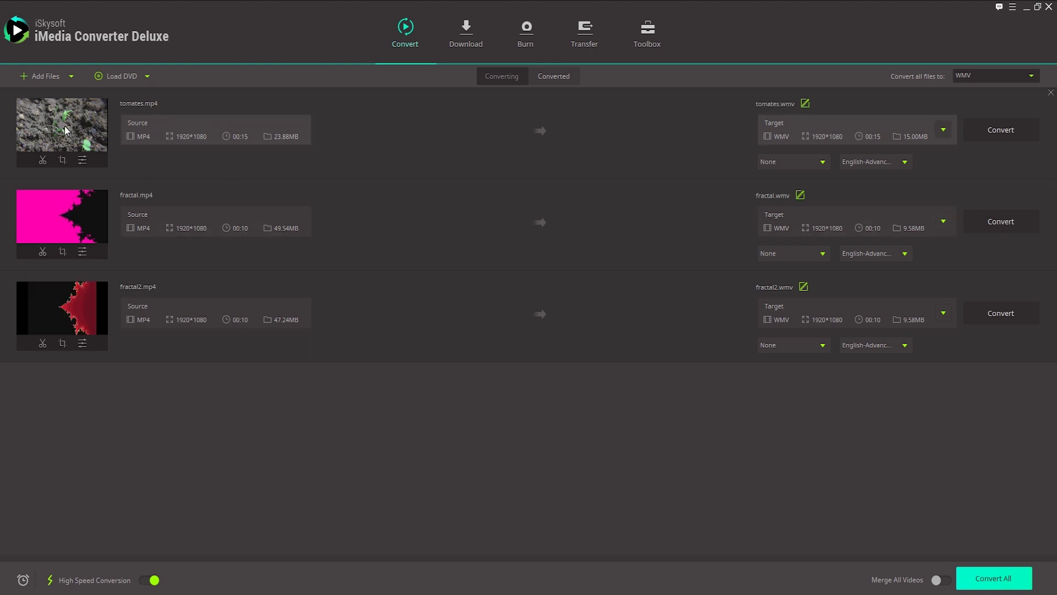
left_click(65, 130)
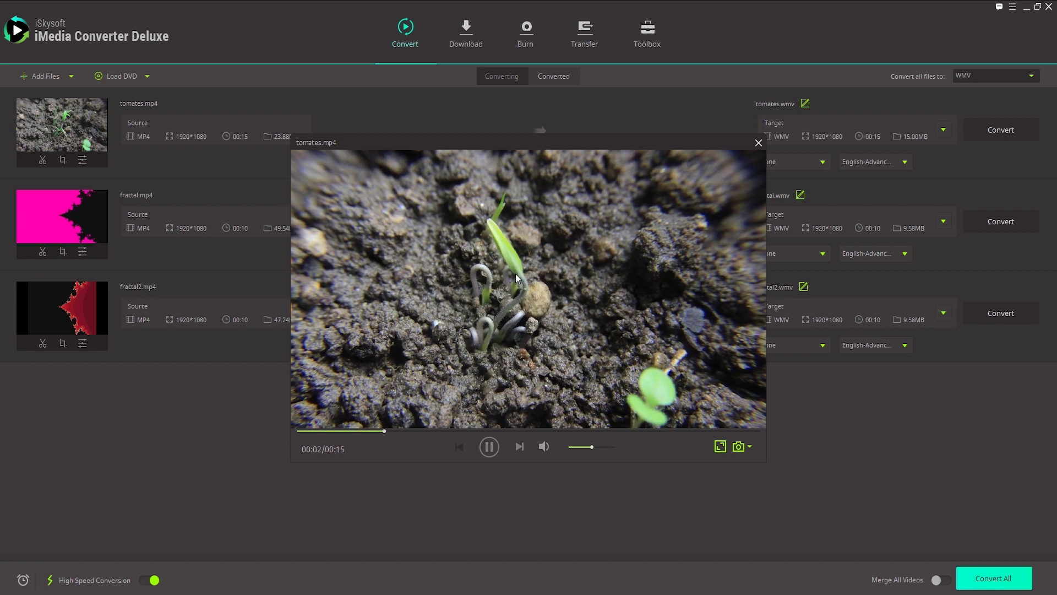
left_click(758, 143)
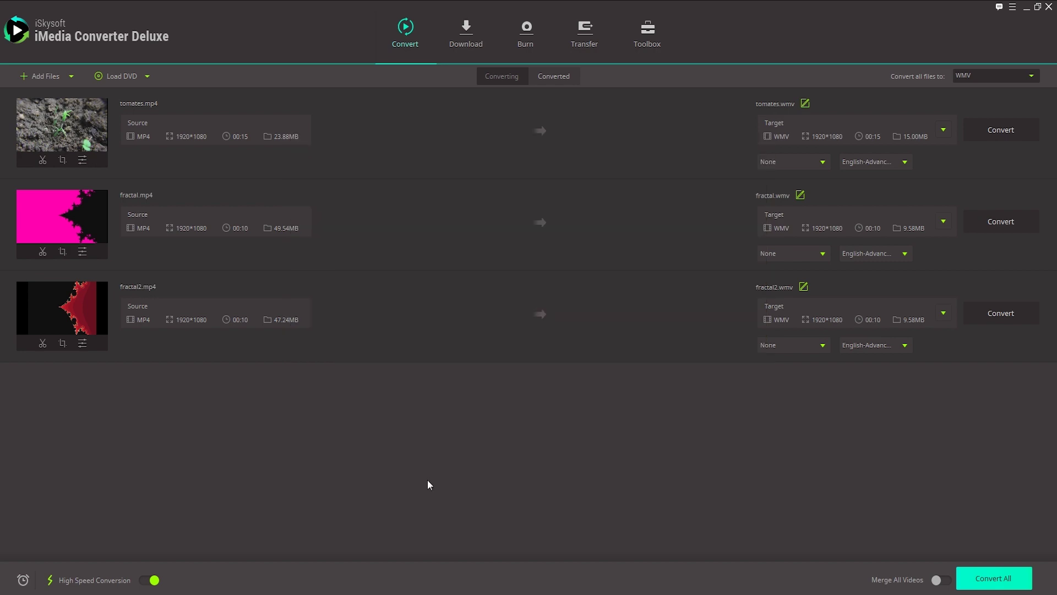
Step: In the tomates.mp4 trim editor, shorten the clip to about 12 seconds with the playhead near 3 seconds
left_click(44, 162)
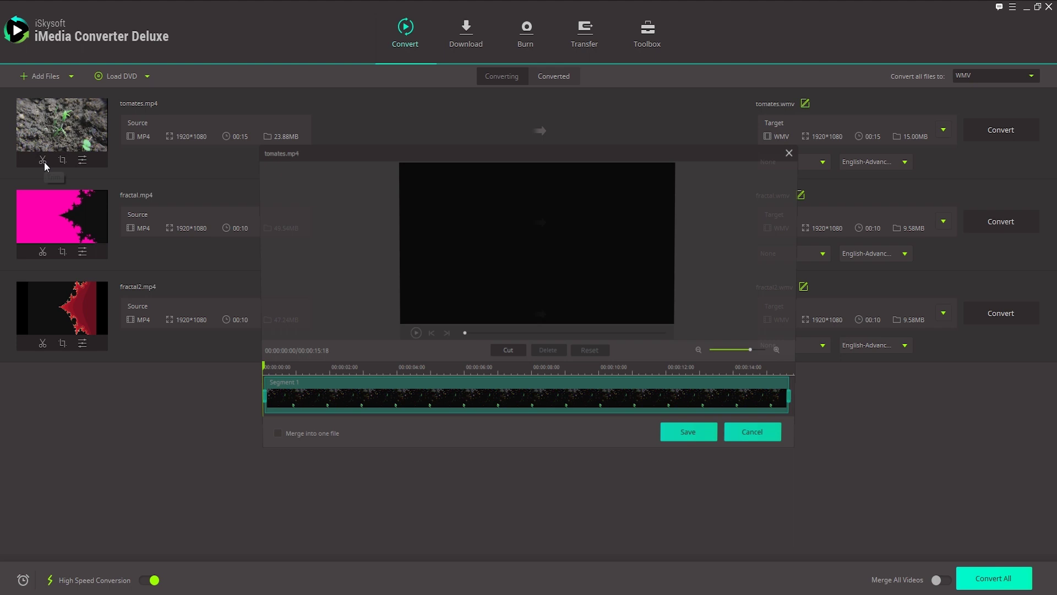
left_click(412, 335)
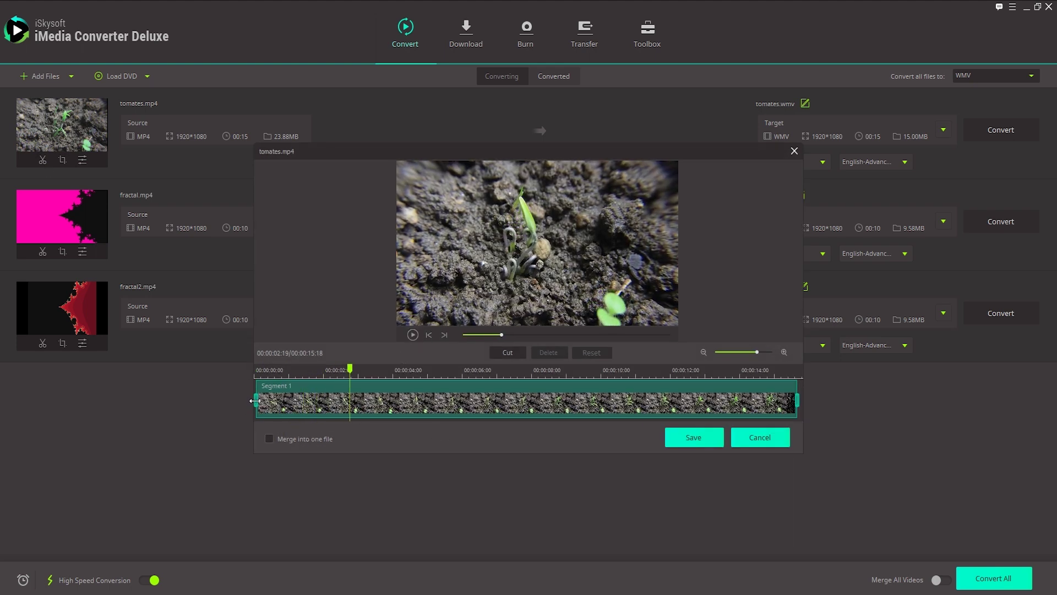
left_click_drag(257, 400, 384, 401)
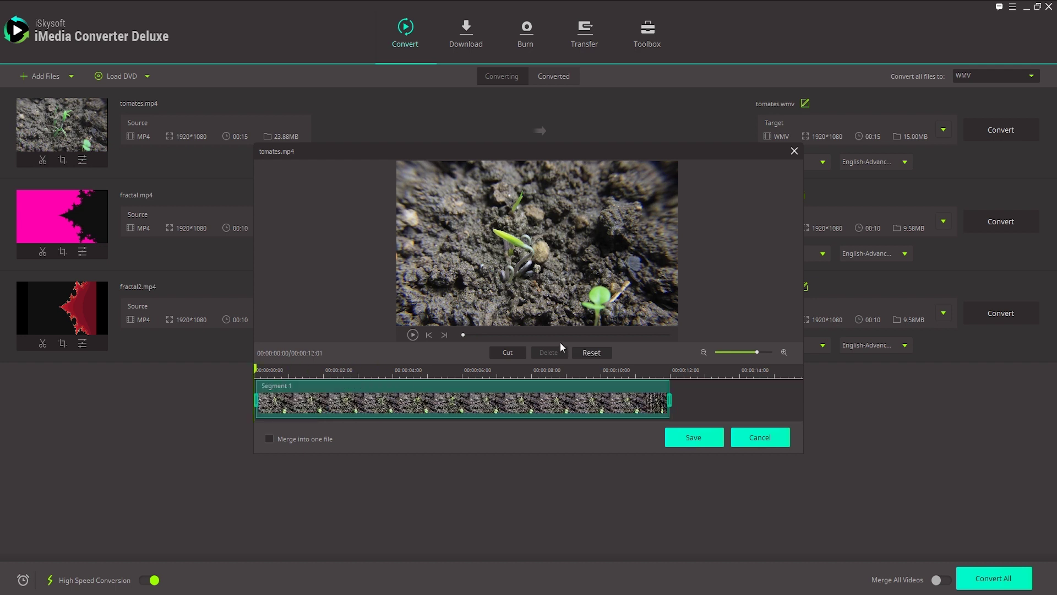
left_click(429, 335)
left_click(373, 397)
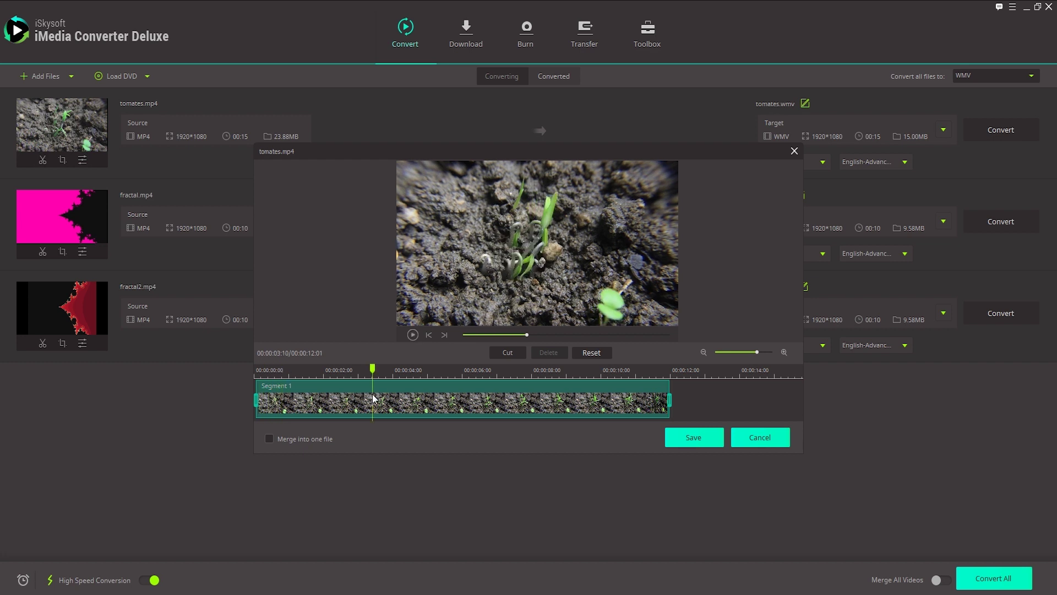
left_click(413, 335)
Step: Cut the clip twice, delete the middle segment, and merge the kept segments into one file
left_click(505, 354)
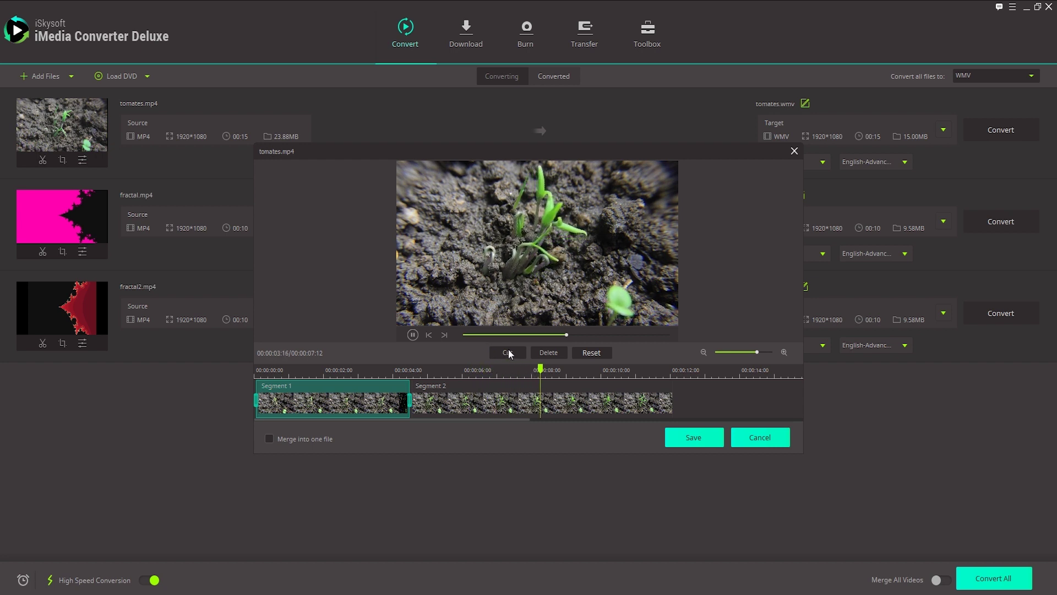
left_click(508, 354)
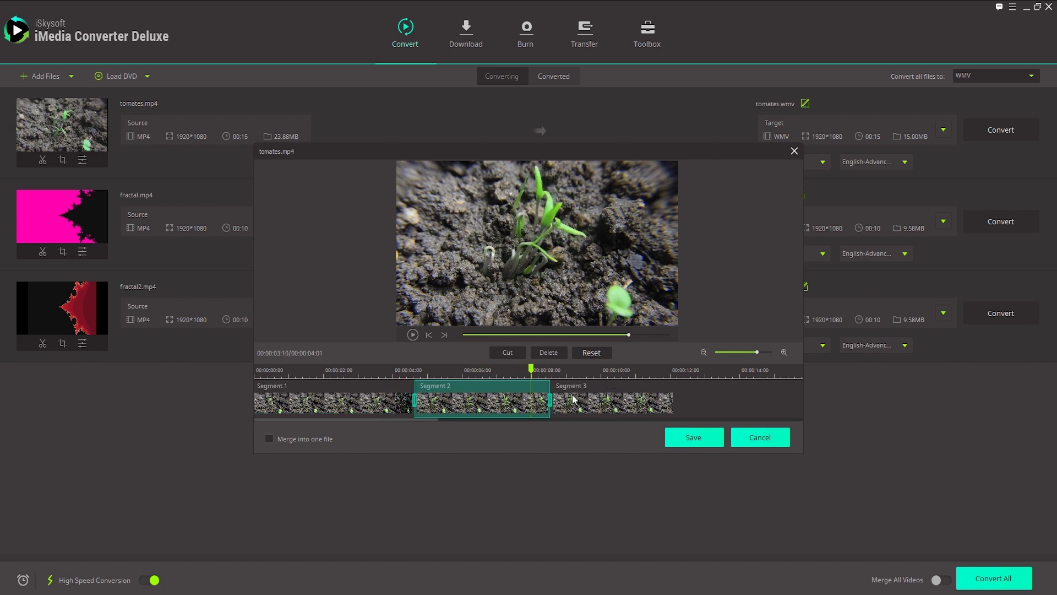
key("Delete")
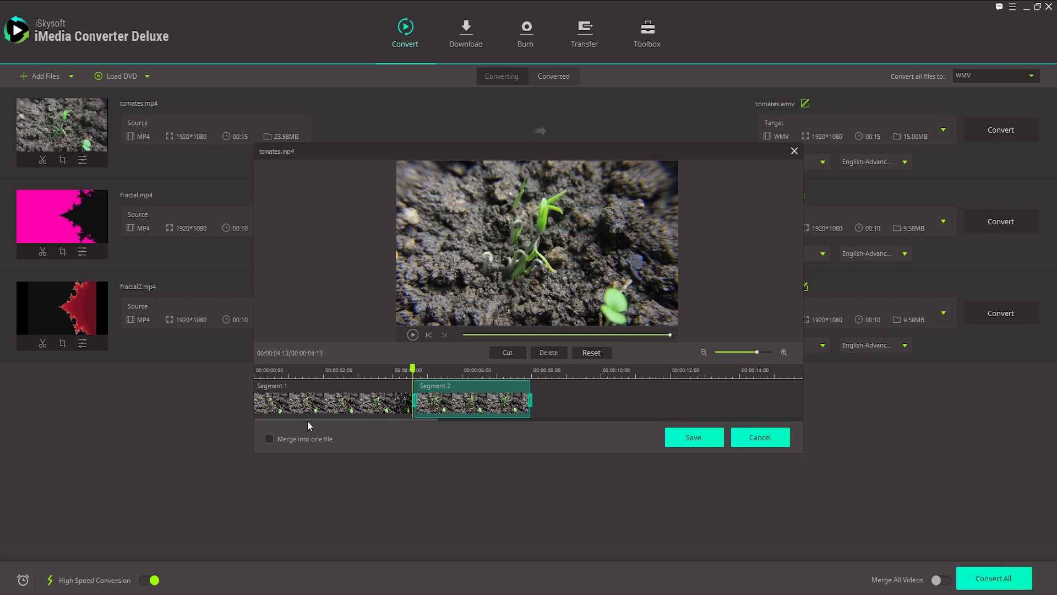
left_click(318, 438)
Step: Review Segment 1 and Segment 2, then save the trimmed tomates.mp4
left_click(332, 406)
left_click(465, 399)
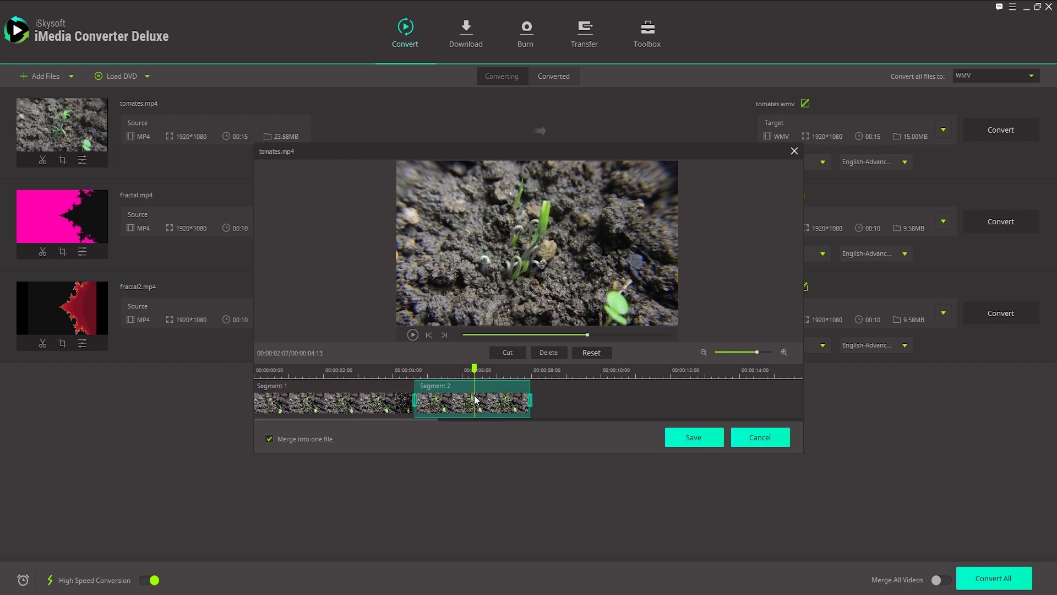
left_click(358, 406)
left_click(444, 401)
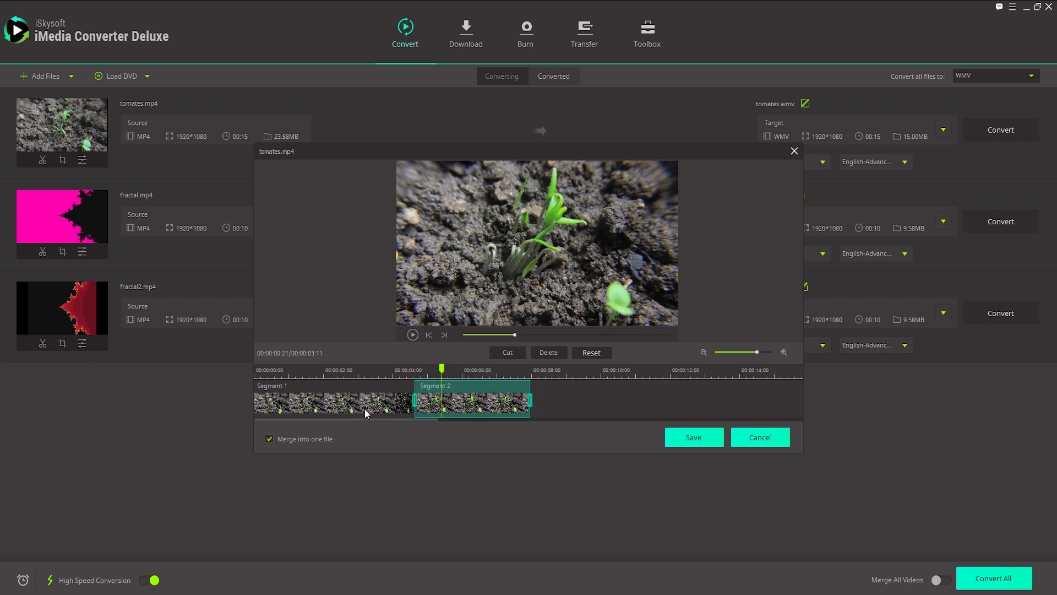
left_click(348, 404)
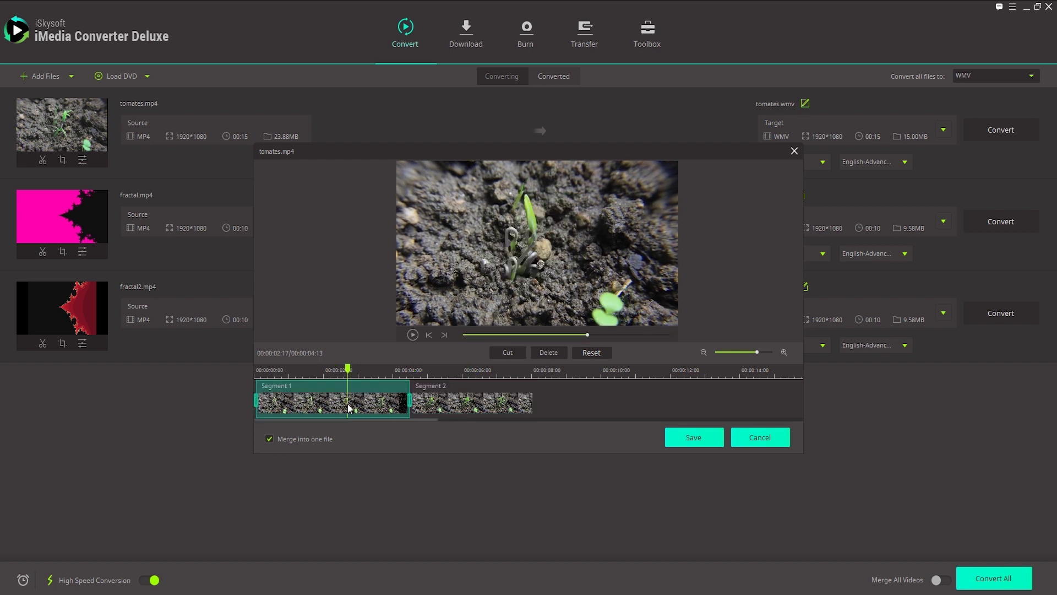
left_click(691, 439)
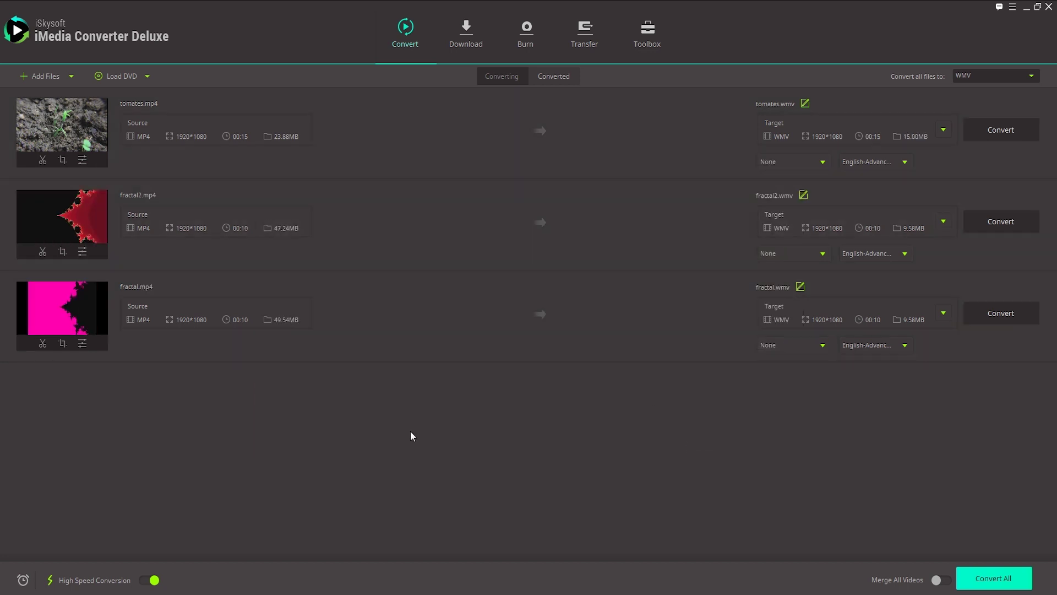
Step: In fractal2.mp4's Crop editor, try the rotate, mirror and flip buttons on the output
mouse_move(119, 254)
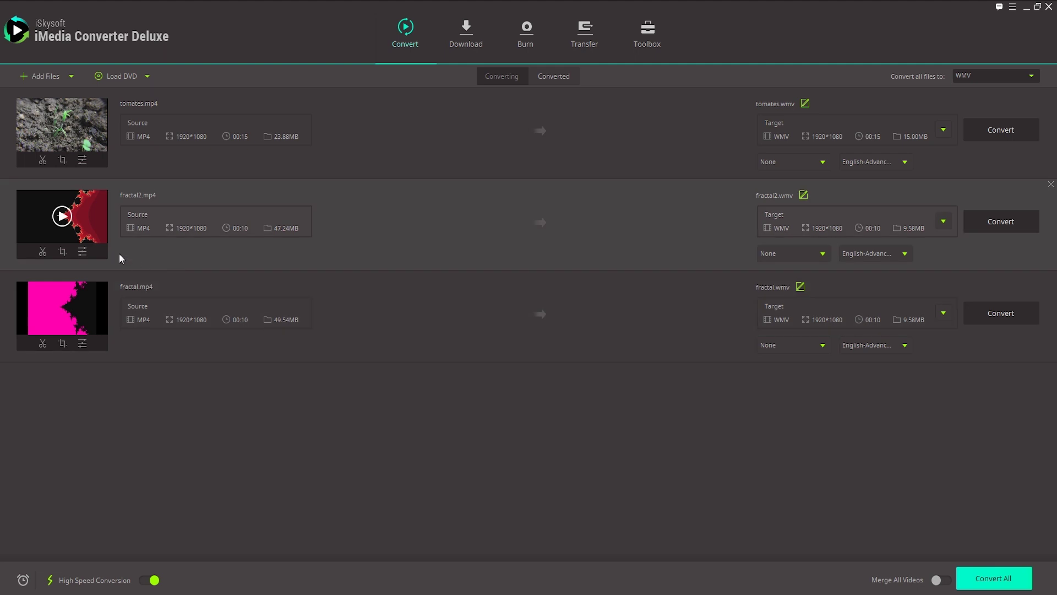
left_click(63, 253)
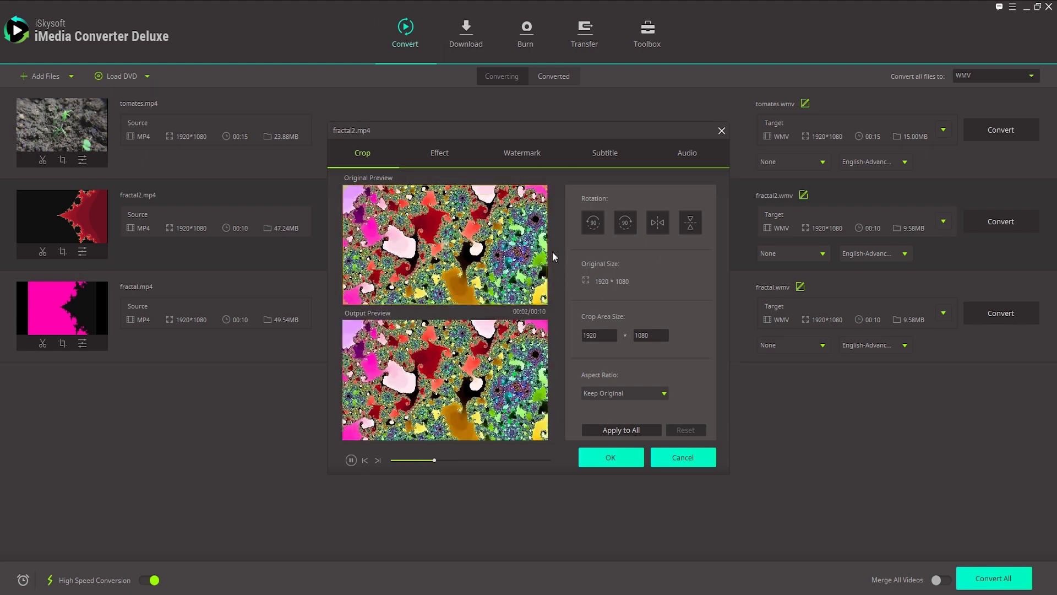
left_click(624, 227)
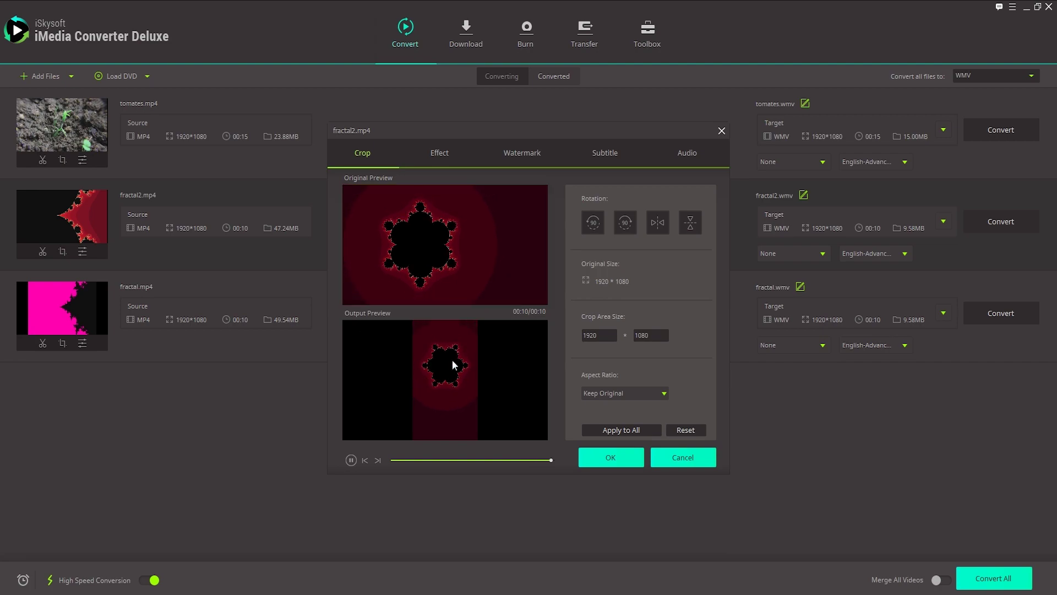
left_click(663, 226)
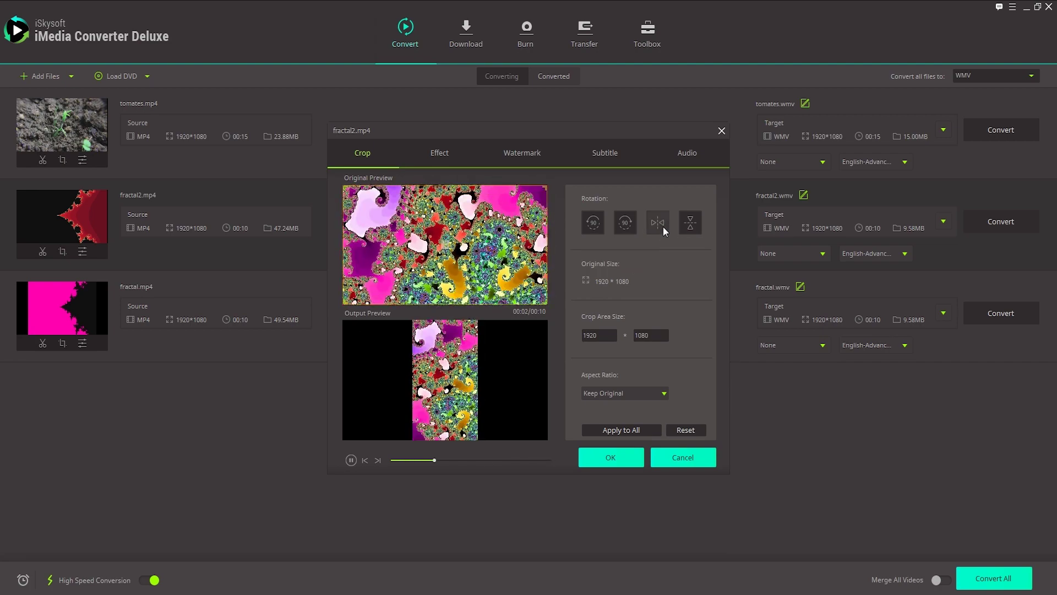
left_click(692, 224)
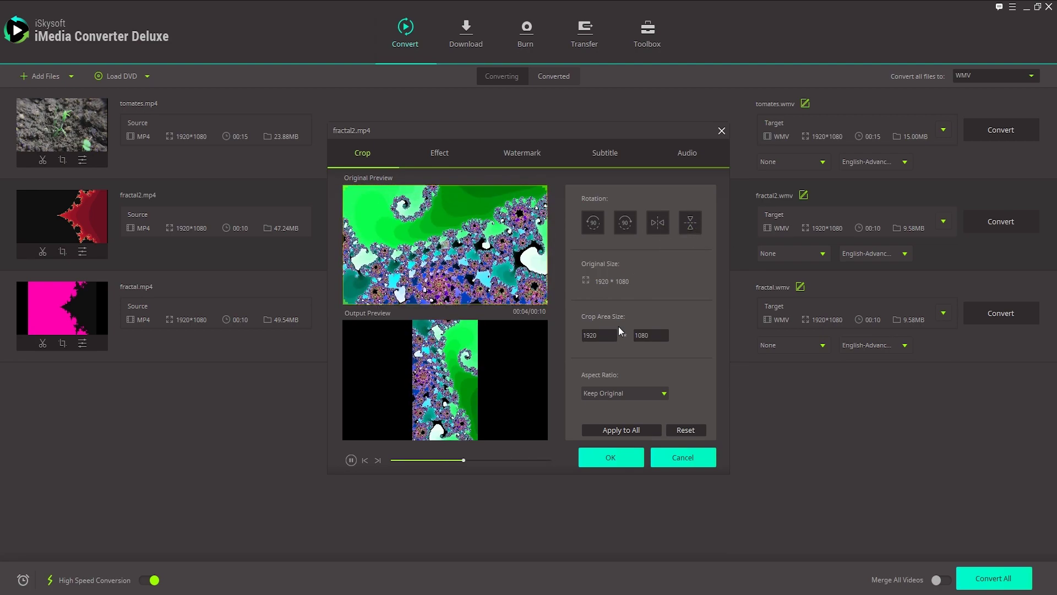
left_click(625, 223)
left_click(691, 223)
left_click(691, 225)
left_click(691, 226)
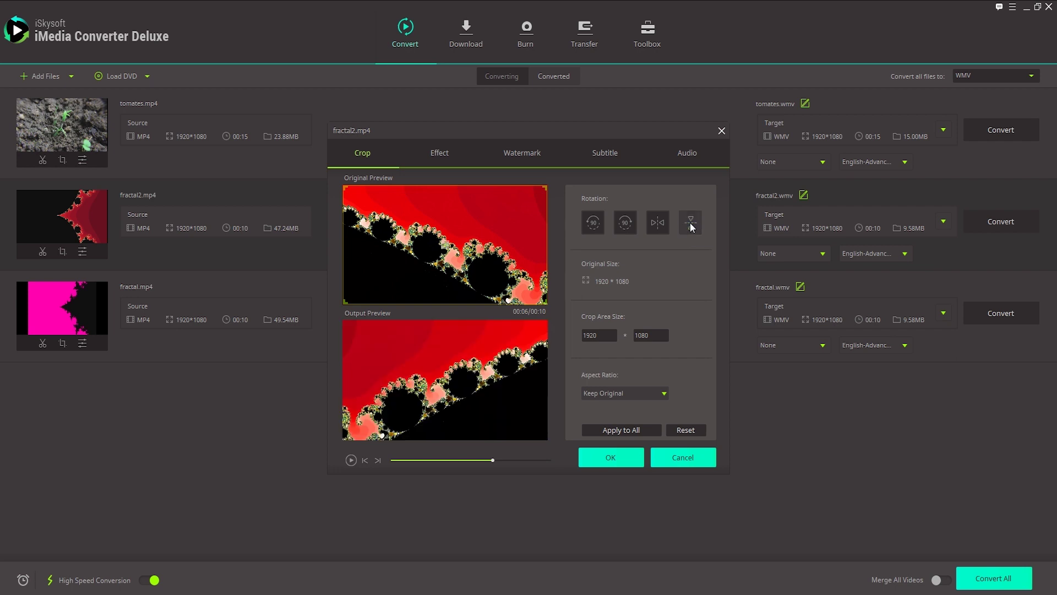
left_click(692, 227)
Step: Leave fractal2.mp4's output upside down (180°) and confirm with OK
left_click(660, 226)
left_click(659, 227)
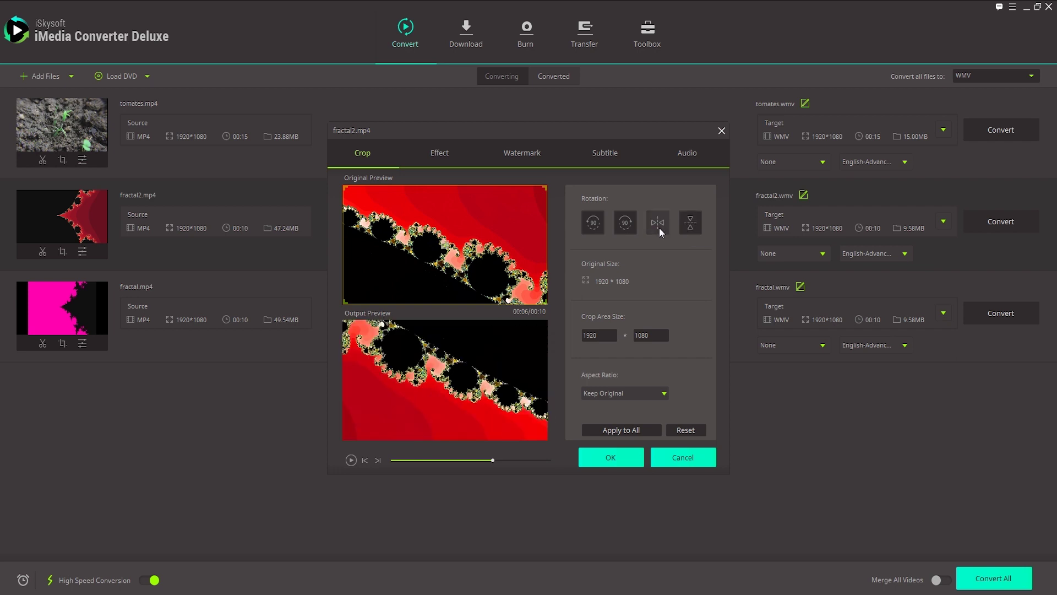
left_click(659, 227)
left_click(660, 227)
left_click(659, 227)
left_click(660, 227)
left_click(625, 223)
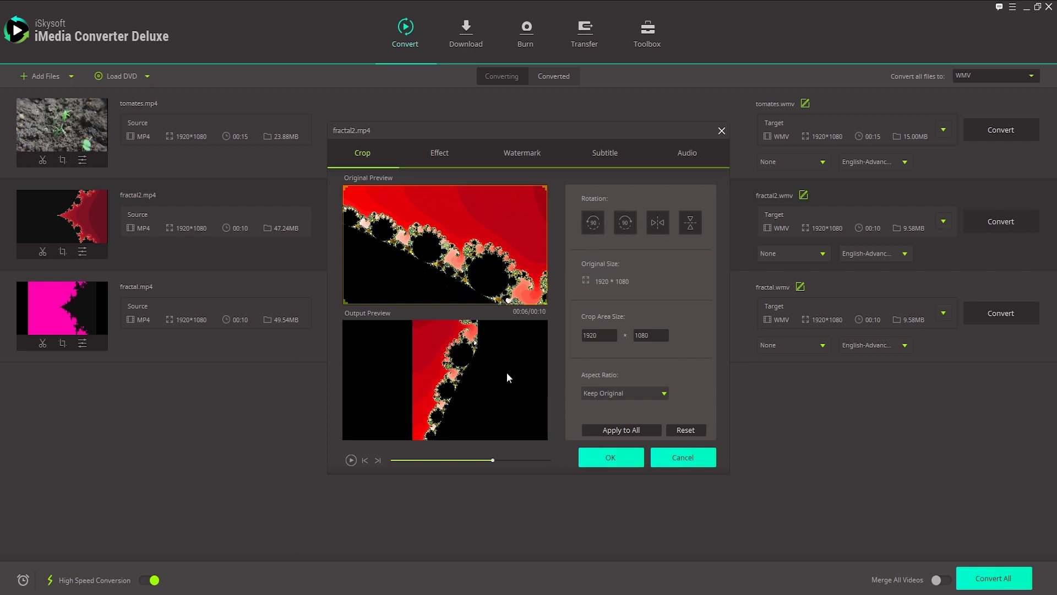
left_click(593, 225)
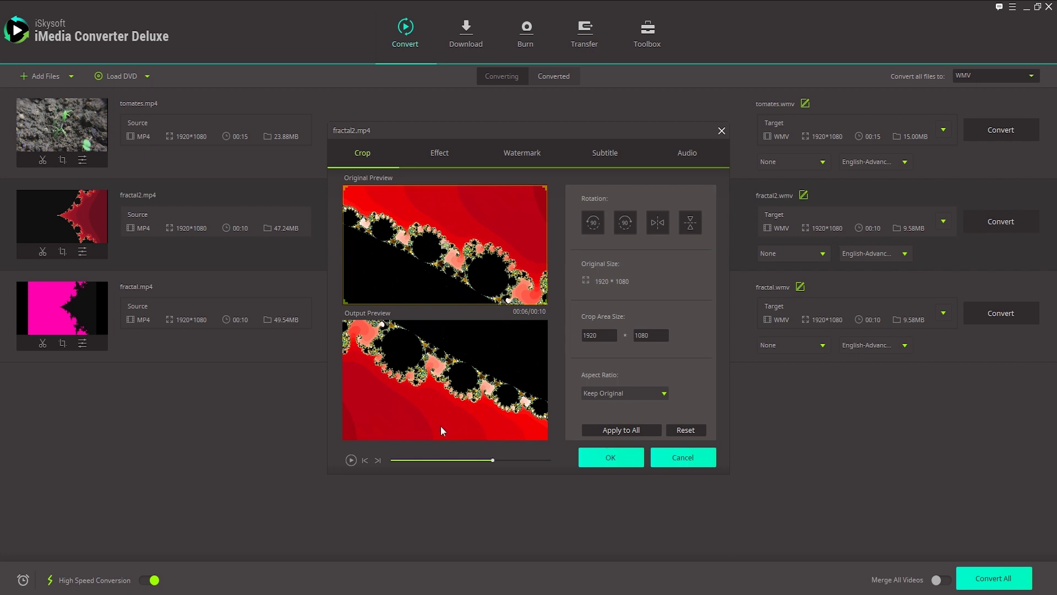
left_click(609, 460)
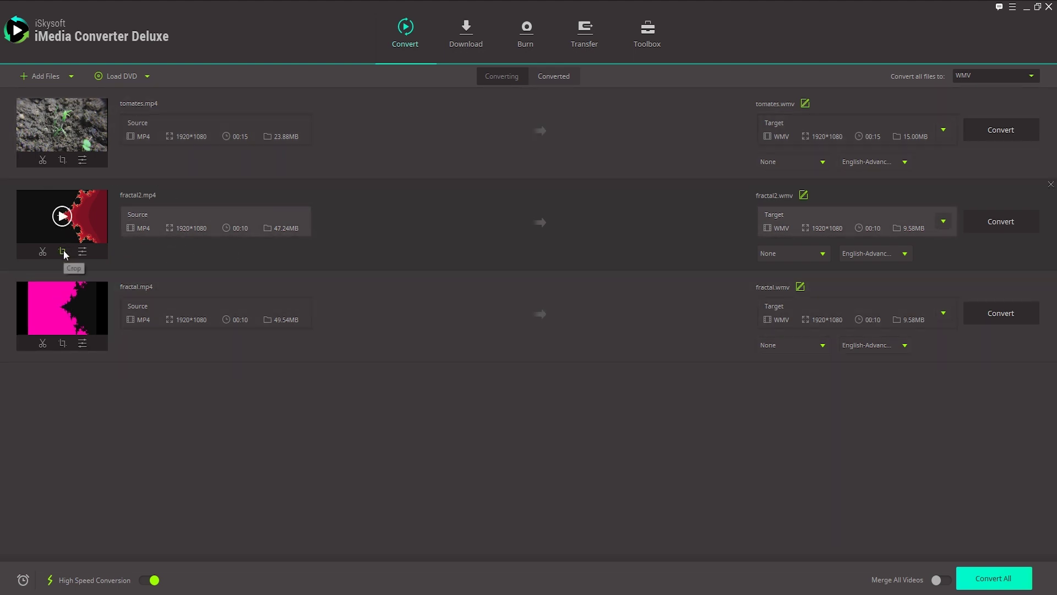
Step: Give fractal.mp4 brightness -41, contrast 51, saturation 41 and turn on Auto Enhance
left_click(82, 344)
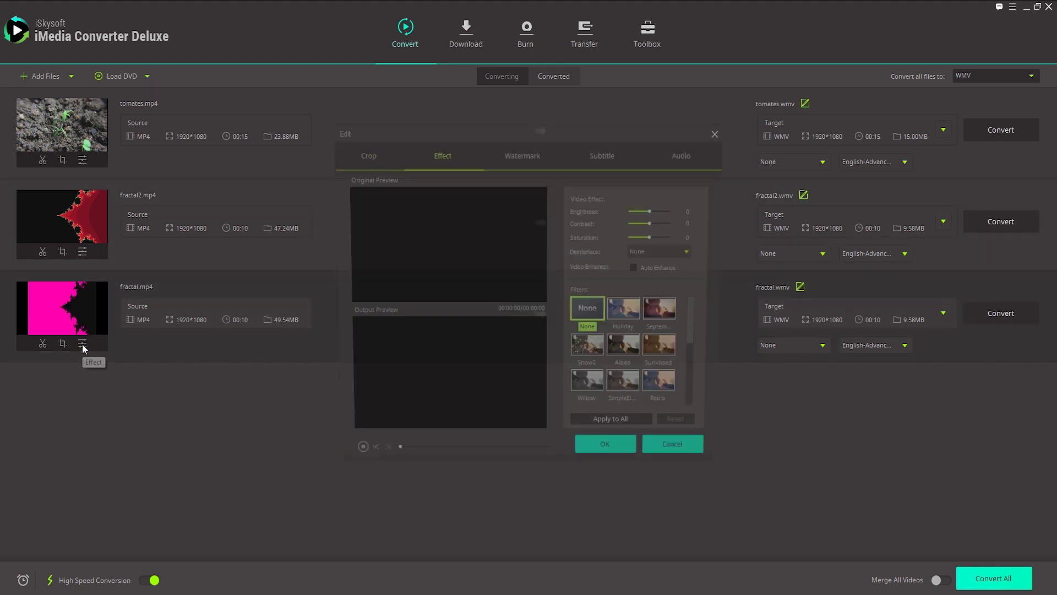
left_click(351, 463)
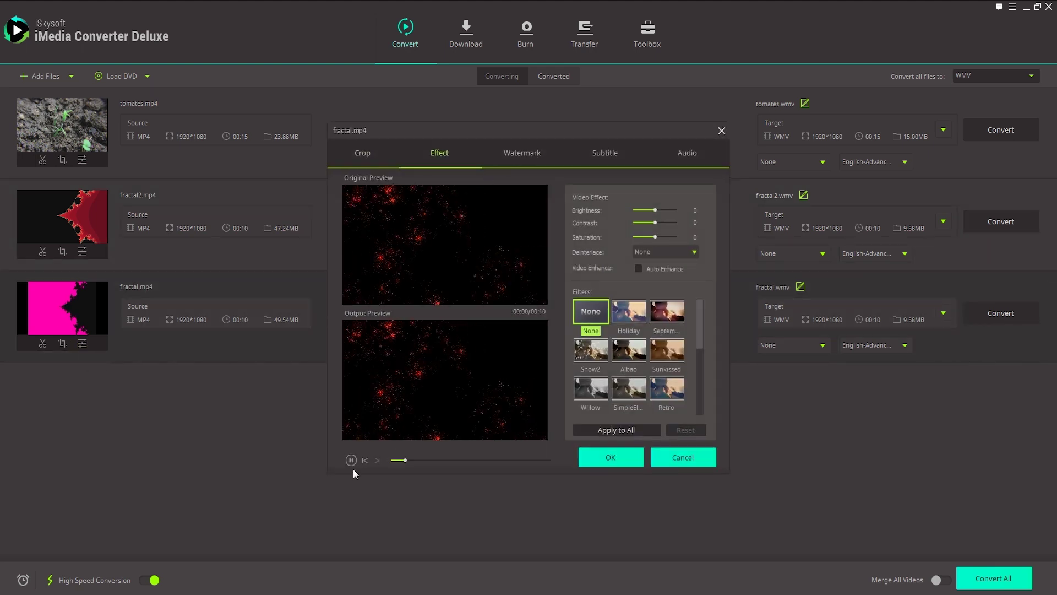
left_click(351, 463)
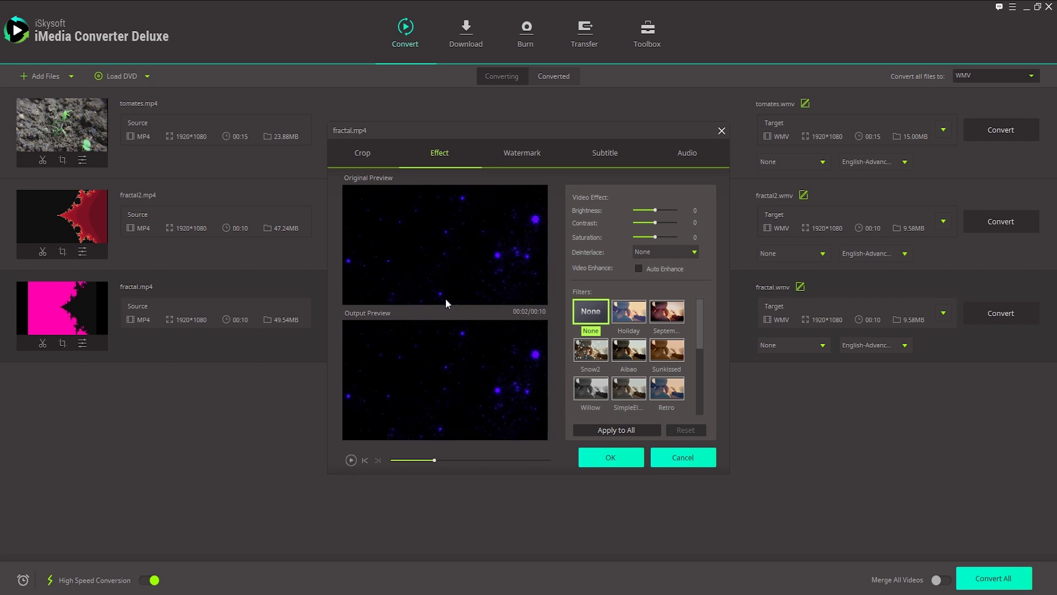
mouse_move(655, 211)
left_mouse_down()
mouse_move(667, 211)
mouse_move(656, 210)
left_mouse_up()
left_click_drag(642, 212, 662, 226)
mouse_move(656, 240)
left_mouse_down()
mouse_move(671, 239)
mouse_move(627, 238)
mouse_move(665, 237)
left_mouse_up()
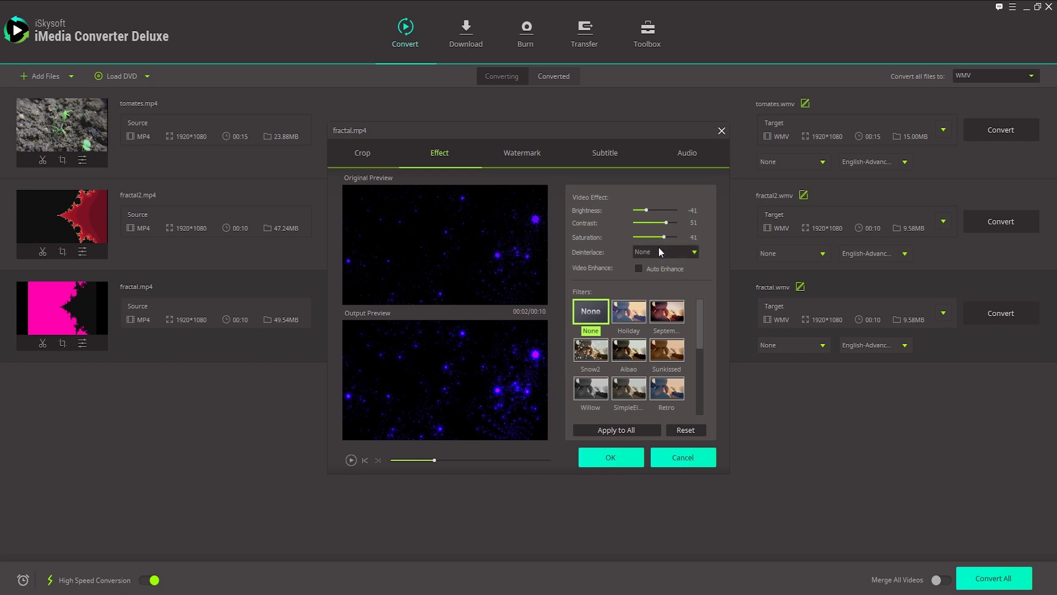
left_click(640, 270)
Step: Apply the Aegean filter to fractal.mp4 after trying other filters, and preview it
left_click_drag(698, 329, 699, 399)
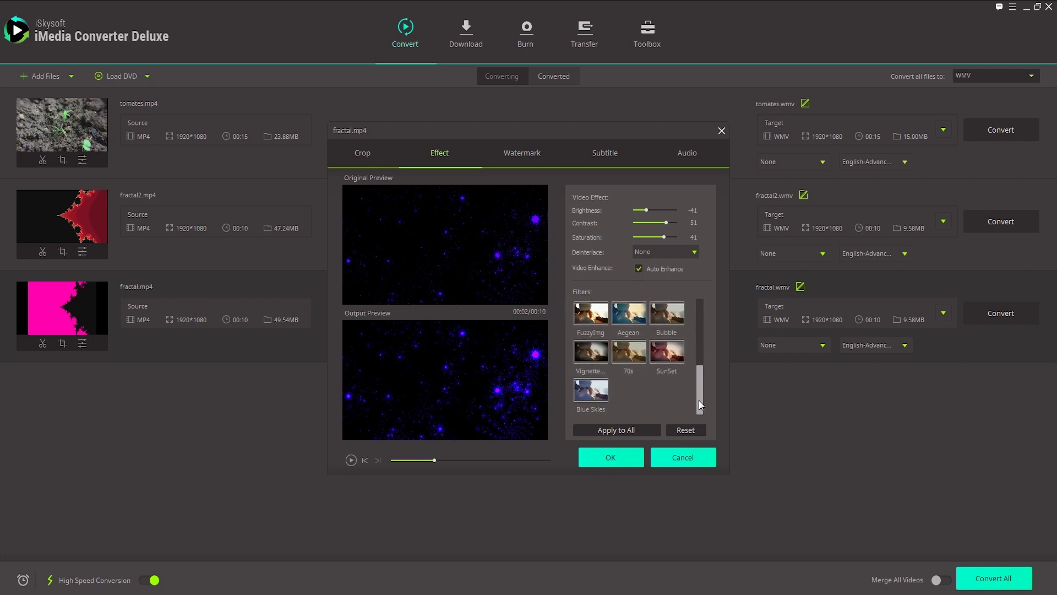
left_click(587, 385)
left_click(593, 355)
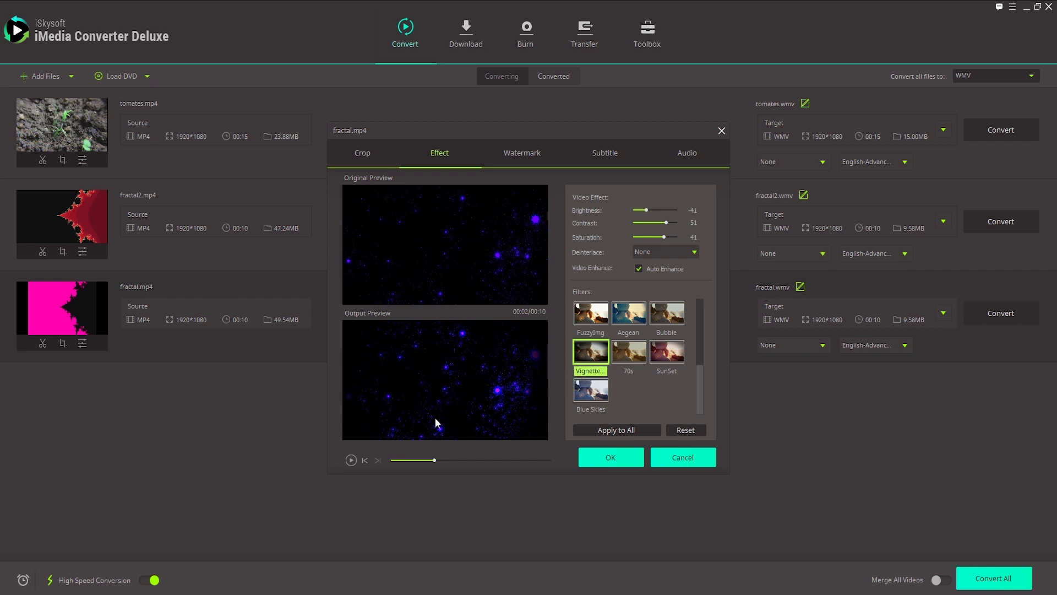
left_click(656, 319)
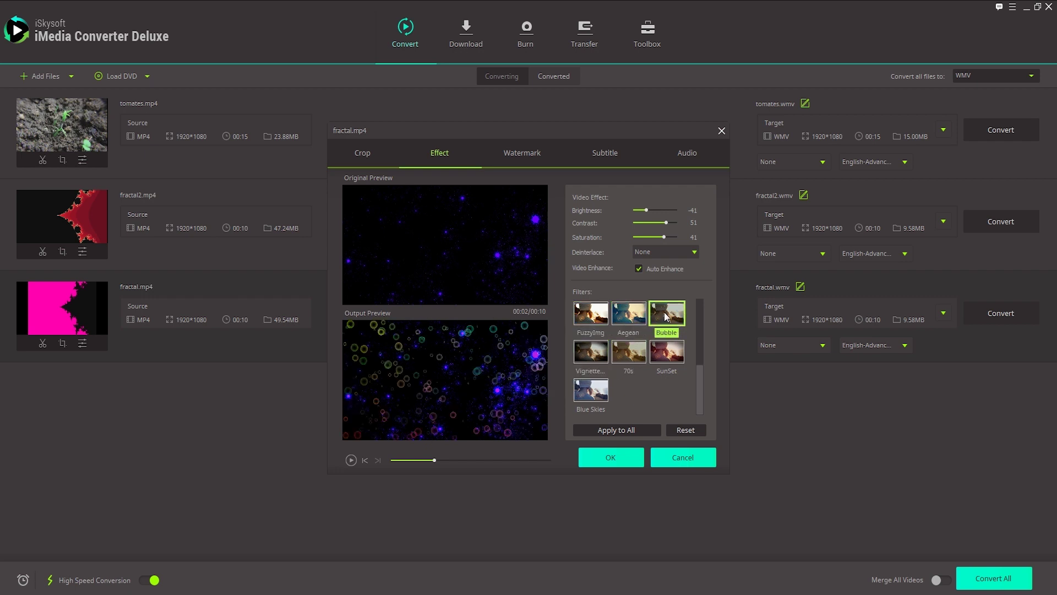
left_click(630, 319)
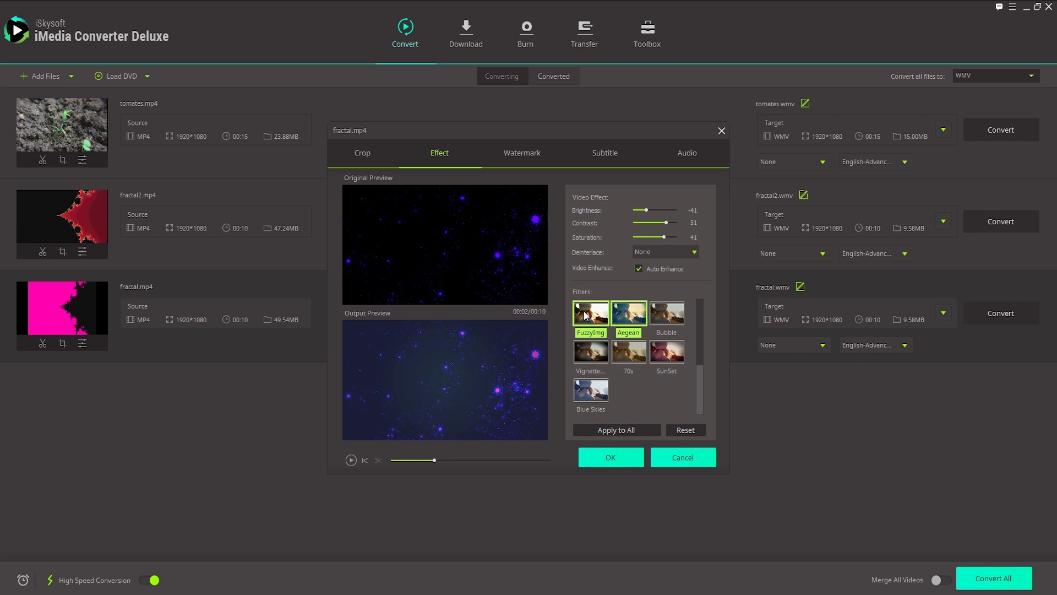
left_click(351, 461)
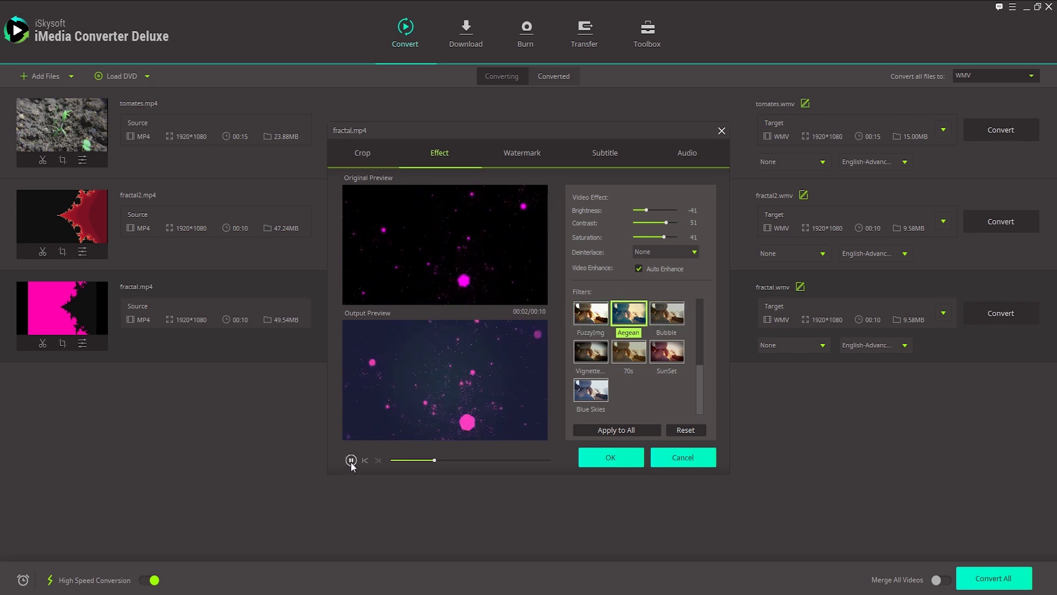
left_click(351, 460)
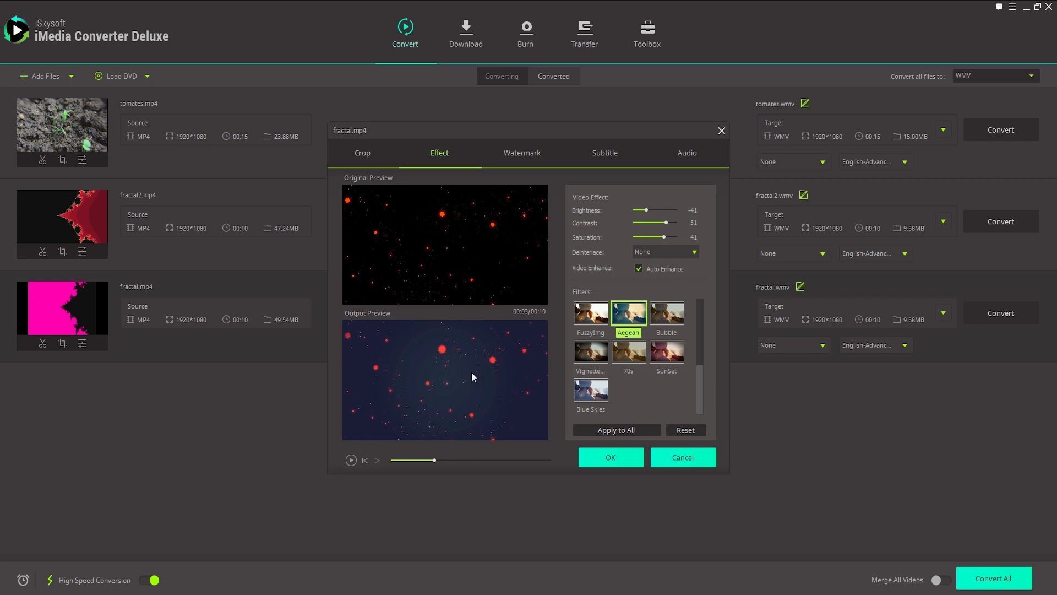
Step: Place the vc_icon.png image watermark at fractal.mp4's lower-right corner with transparency 74
left_click(534, 154)
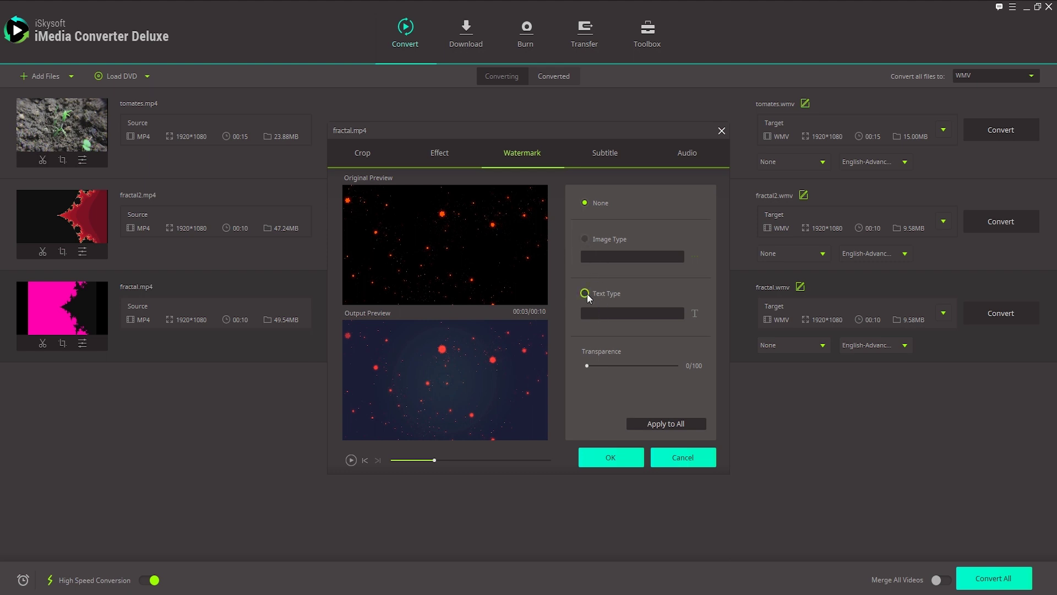
left_click(585, 240)
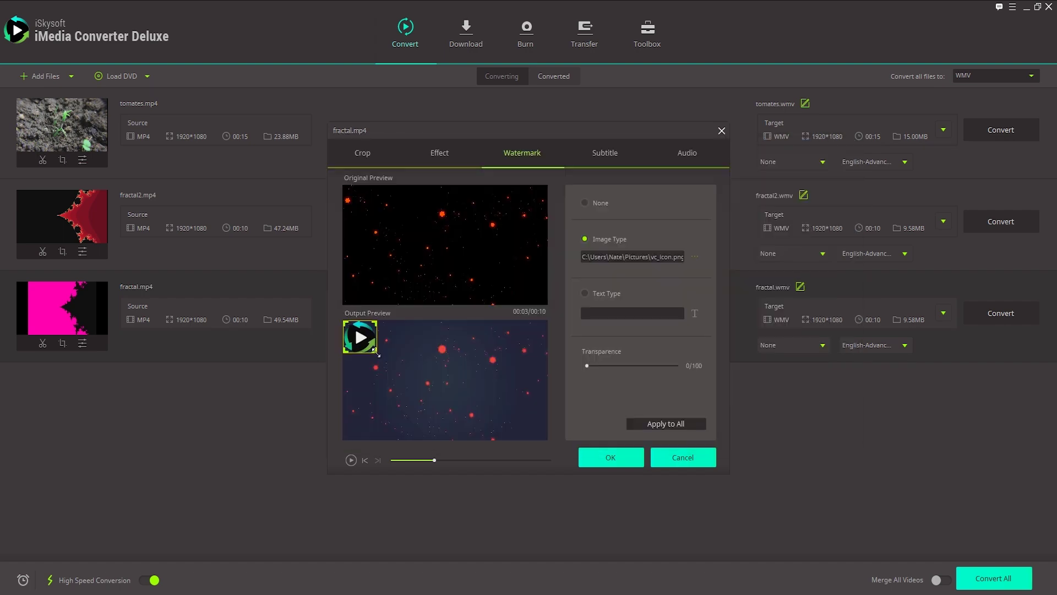
left_click_drag(360, 337, 519, 413)
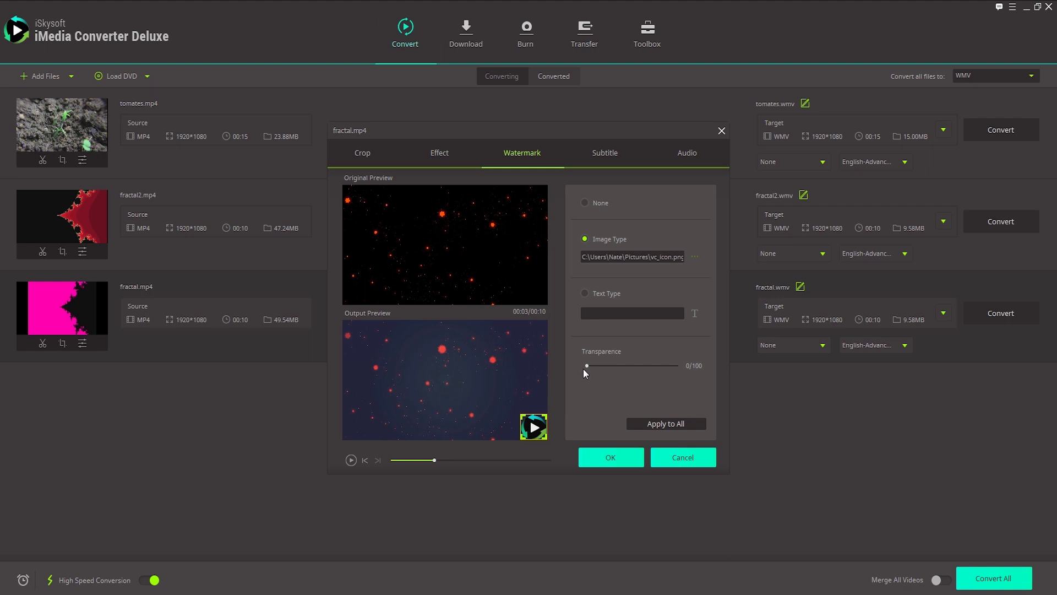
left_click_drag(587, 366, 656, 367)
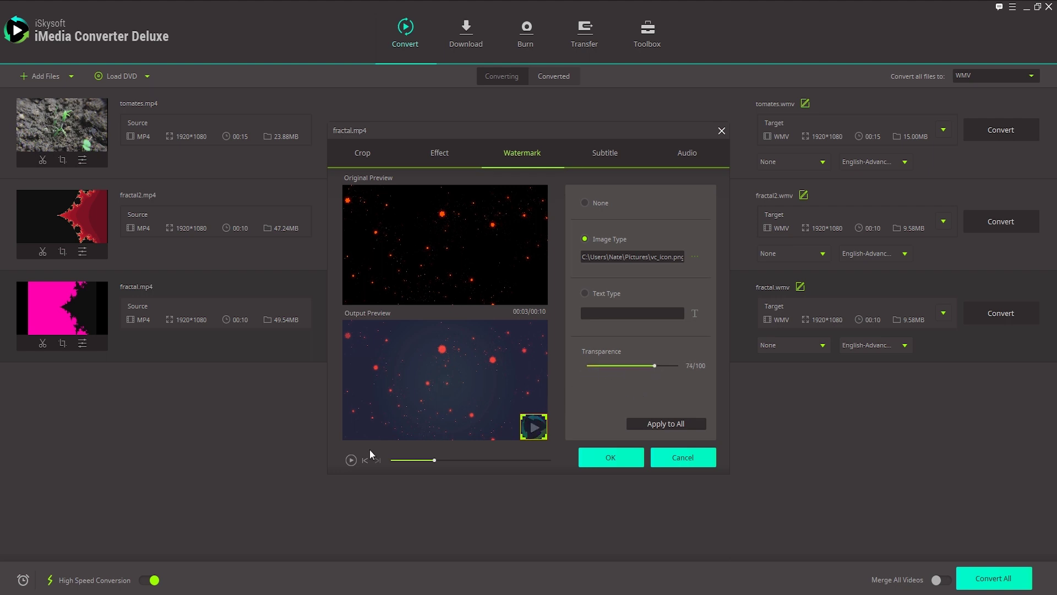
left_click(351, 460)
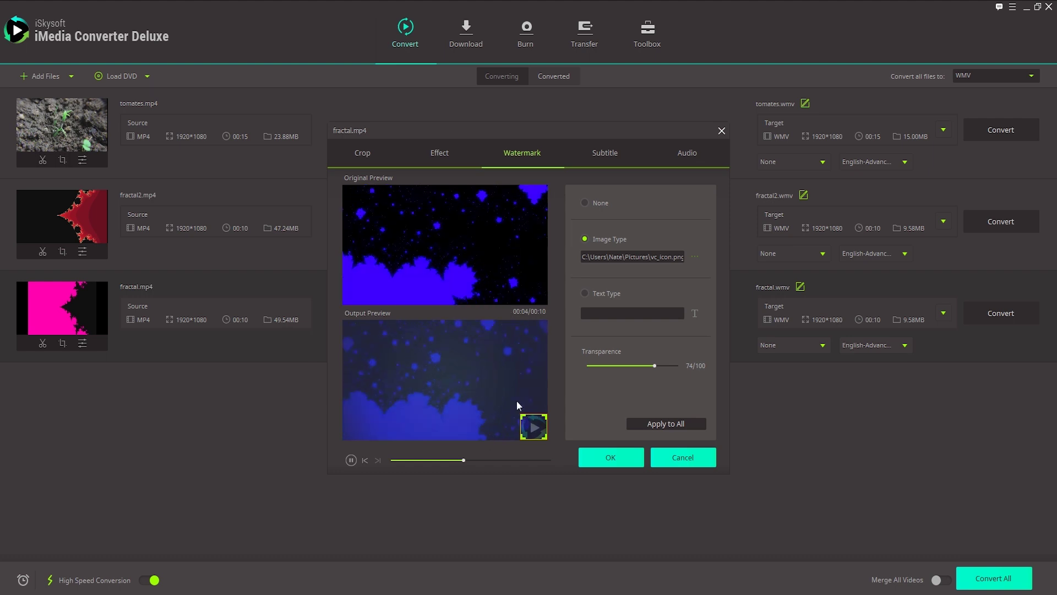
left_click(351, 460)
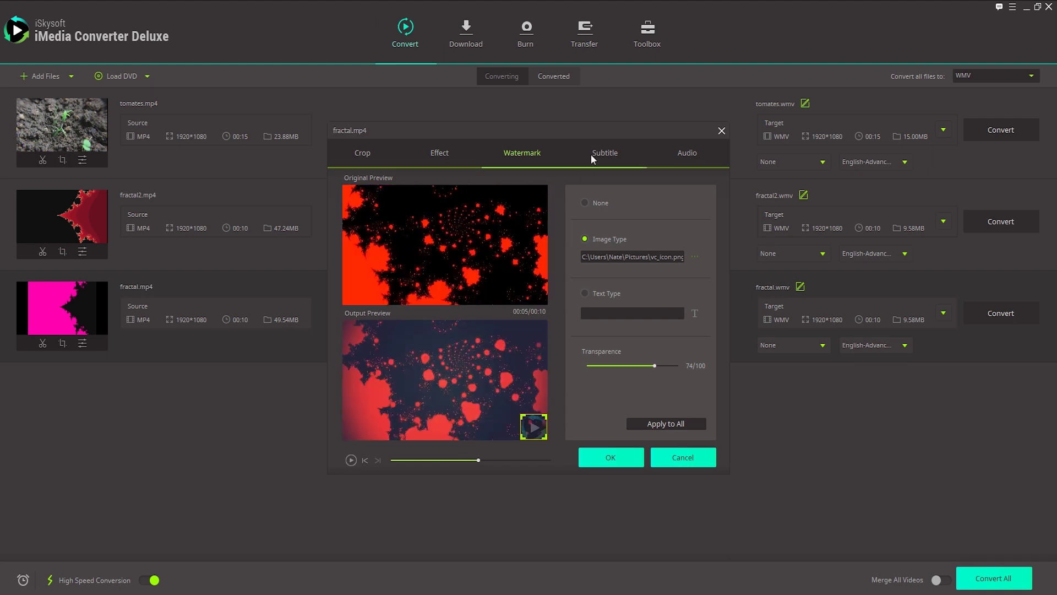
Step: Load Website Builder Subs.srt from Documents as fractal.mp4's subtitle file
left_click(602, 160)
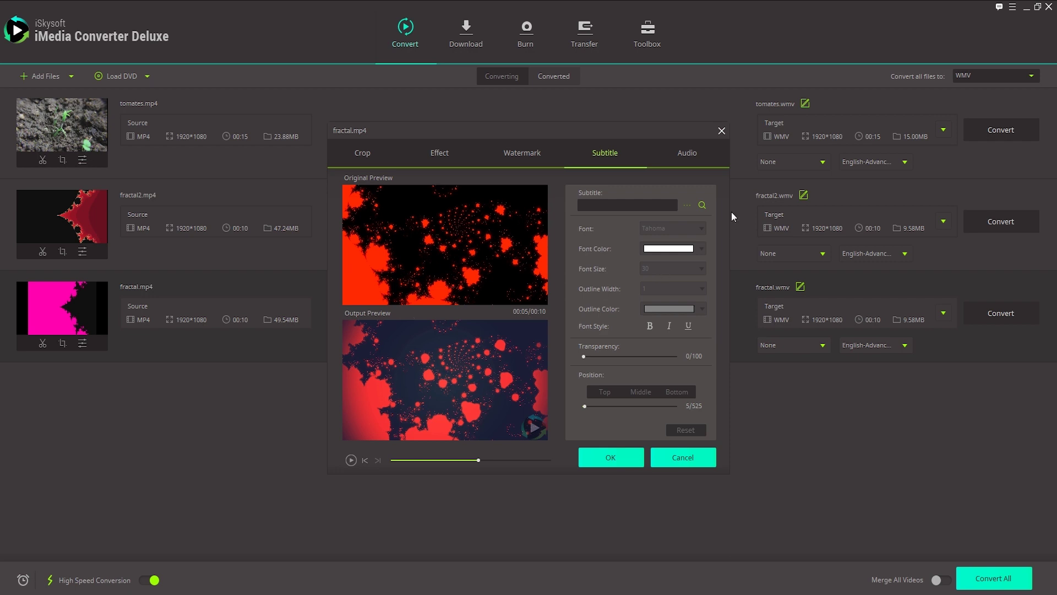
left_click(688, 205)
left_click(376, 348)
left_click(471, 392)
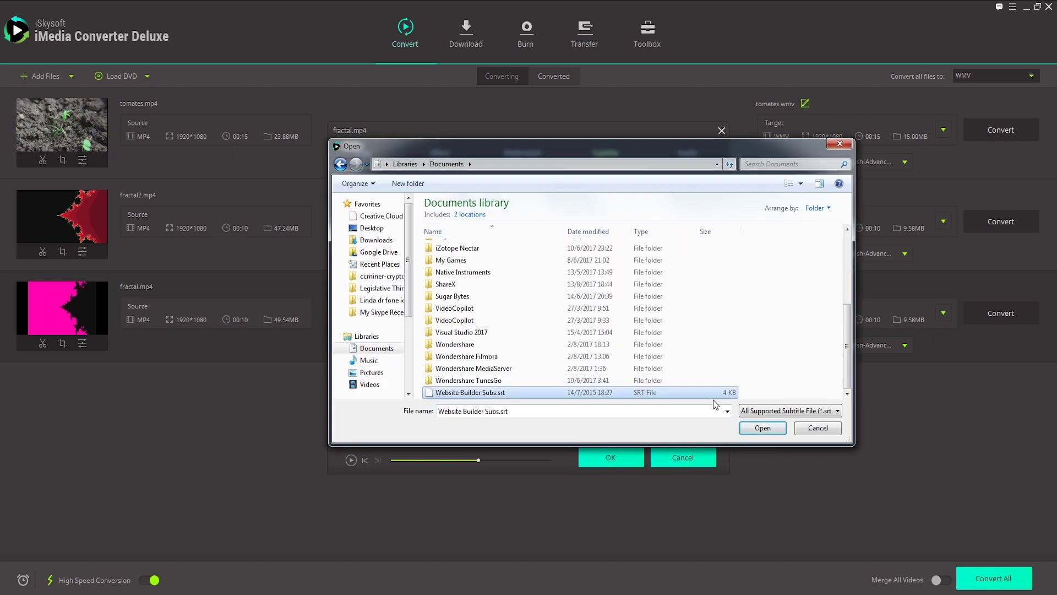
left_click(761, 429)
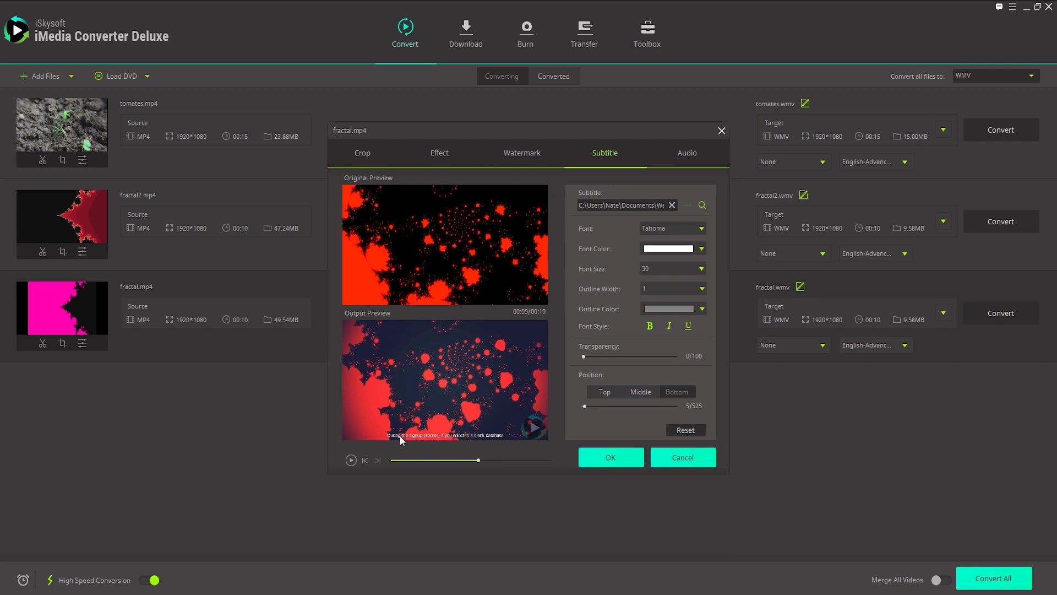
Step: Set the subtitle font size to 70 and rewind the preview to the start
left_click(701, 269)
scroll(681, 320, "down", 12)
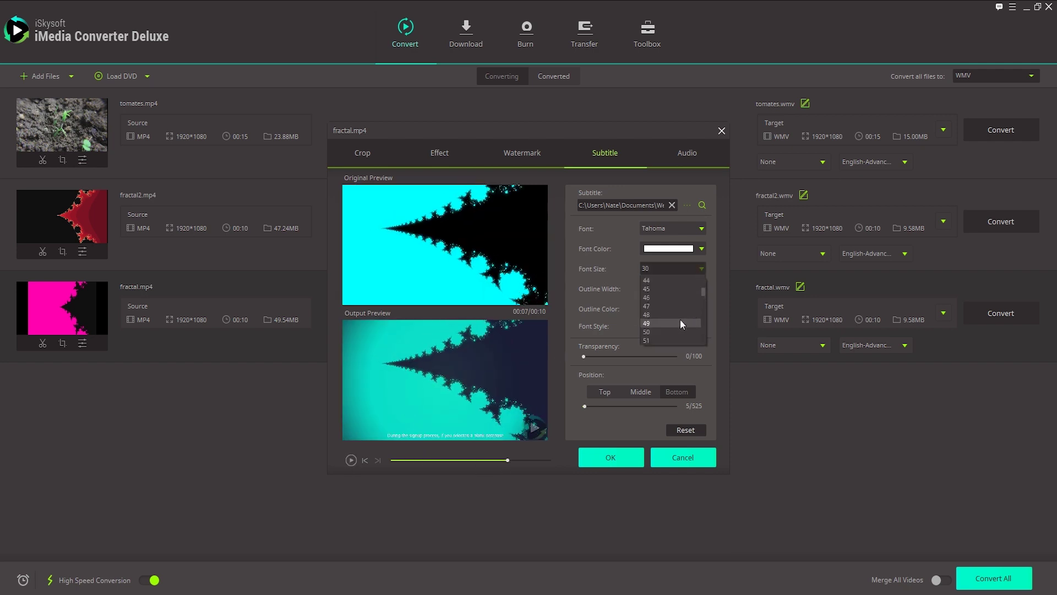
left_click(672, 326)
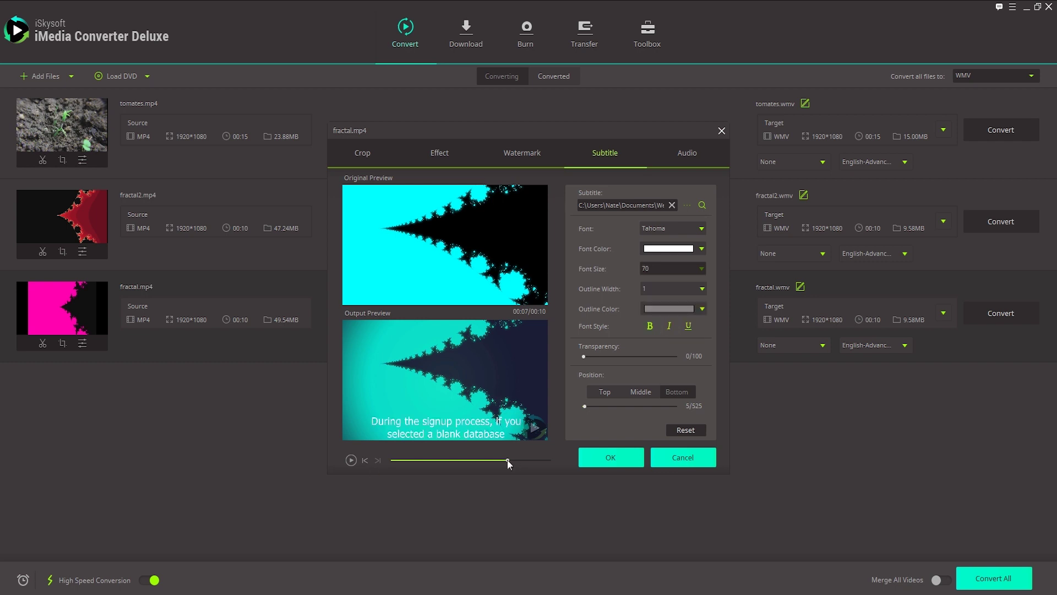
left_click_drag(507, 459, 392, 466)
Step: Set the subtitle font to Lato and keep the text colour white
left_click(350, 460)
left_click(673, 228)
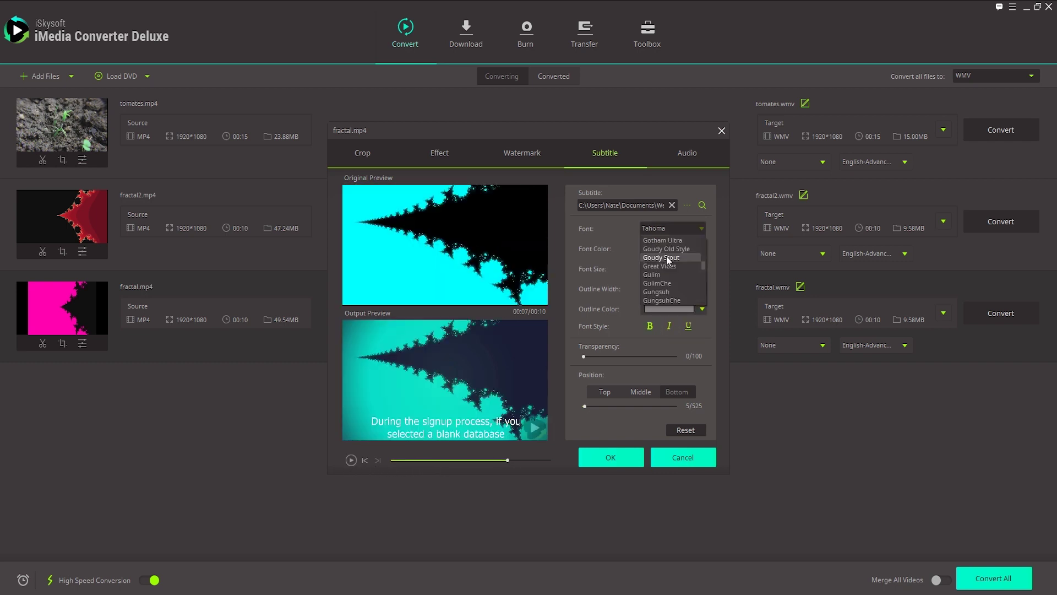
scroll(669, 260, "up", 10)
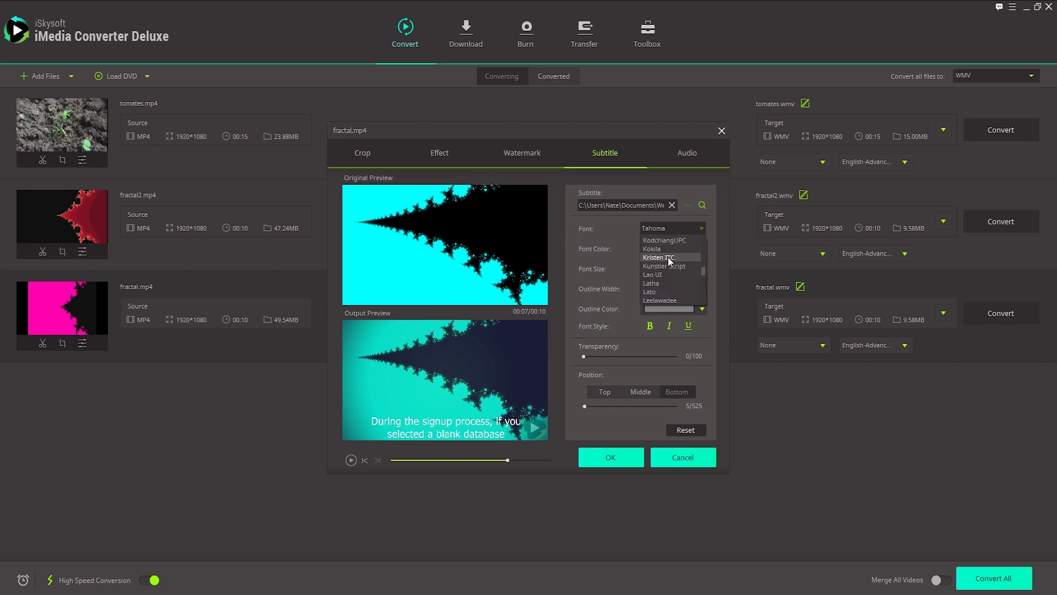
left_click(662, 291)
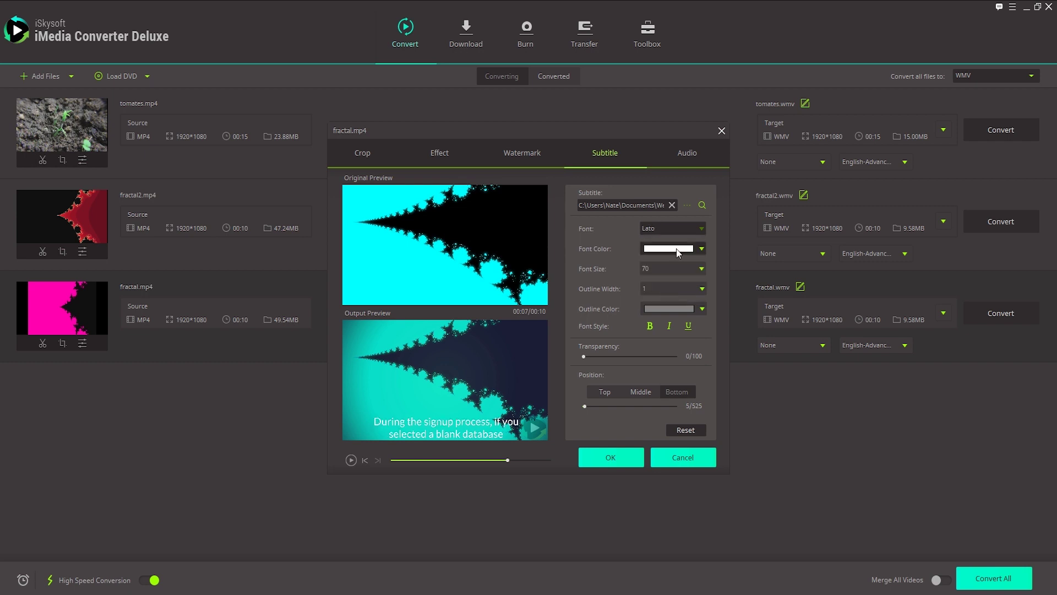
left_click(702, 249)
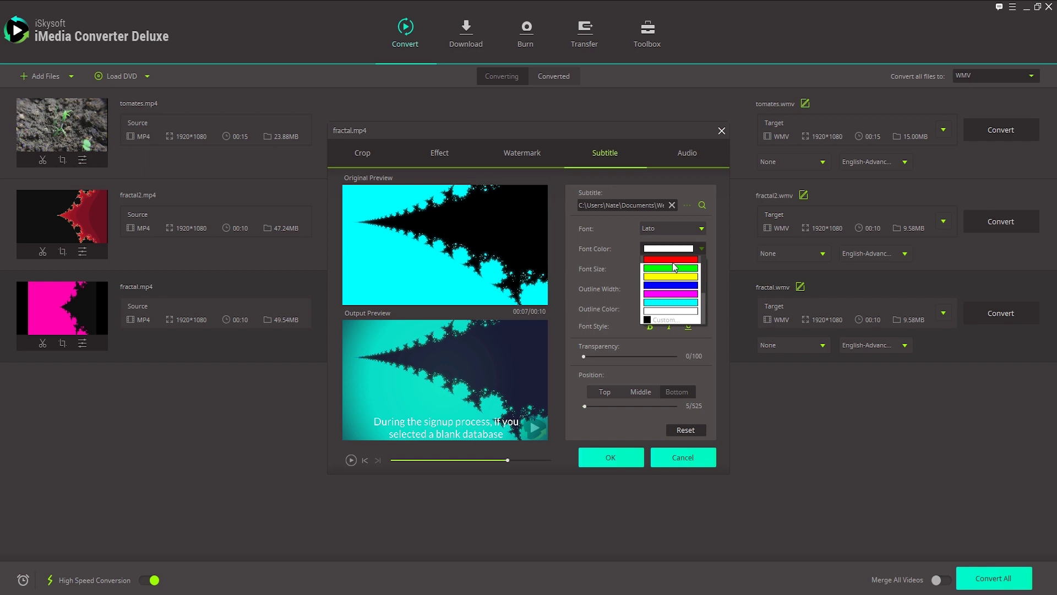
left_click(547, 338)
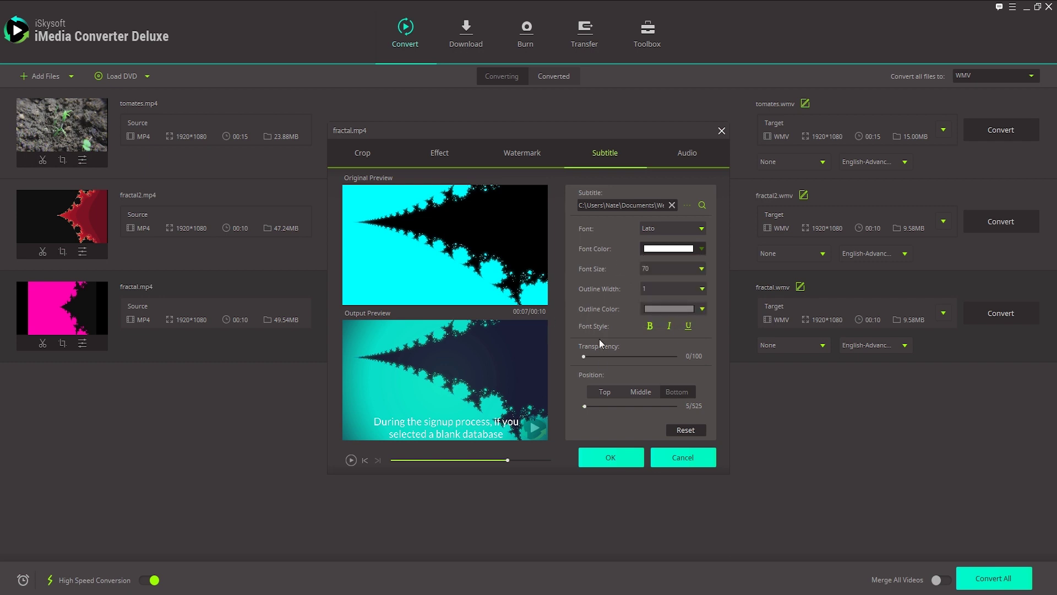
Step: Give the subtitles a width-5 dark blue outline and turn bold off, leaving italic and underline off
left_click(705, 286)
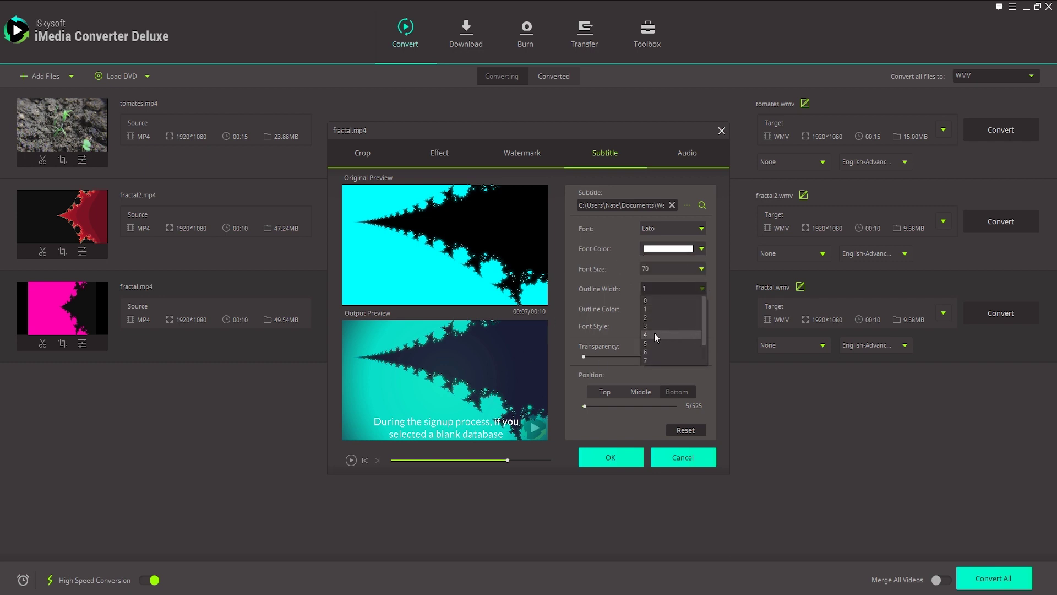
left_click(653, 342)
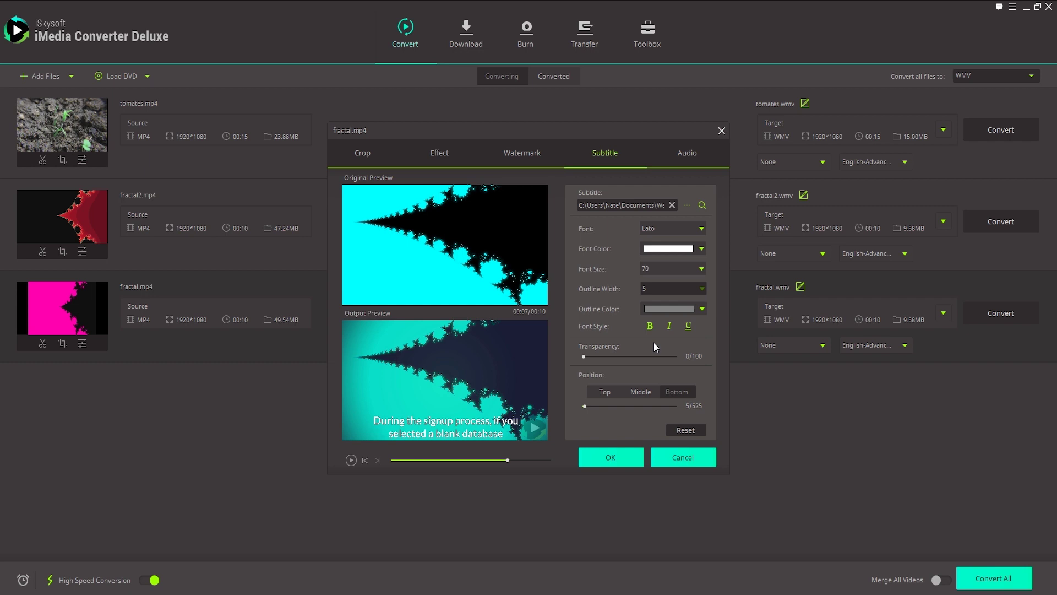
left_click(702, 309)
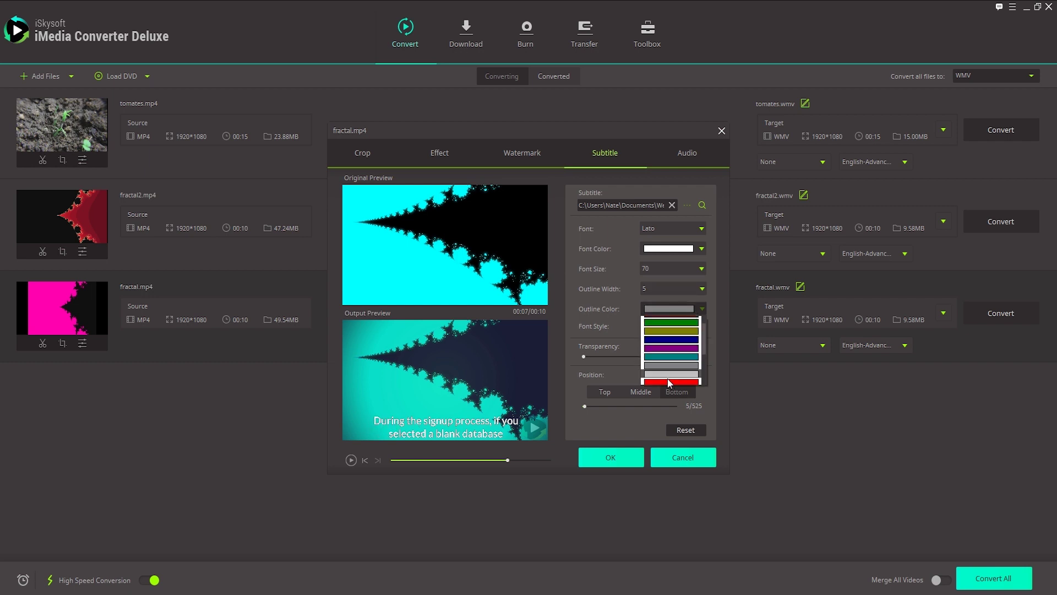
left_click(667, 343)
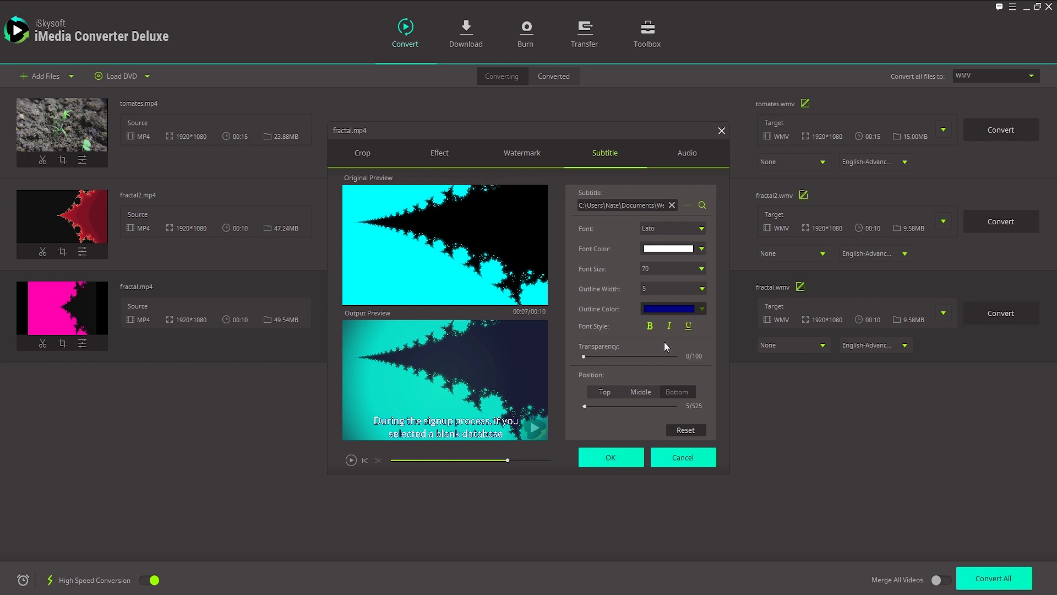
left_click(652, 327)
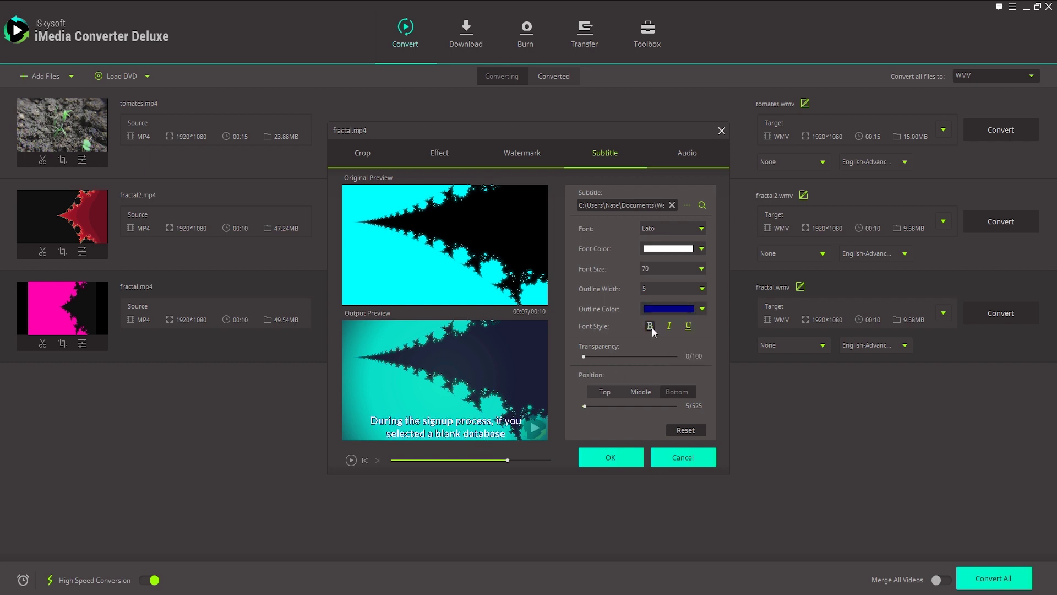
left_click(667, 329)
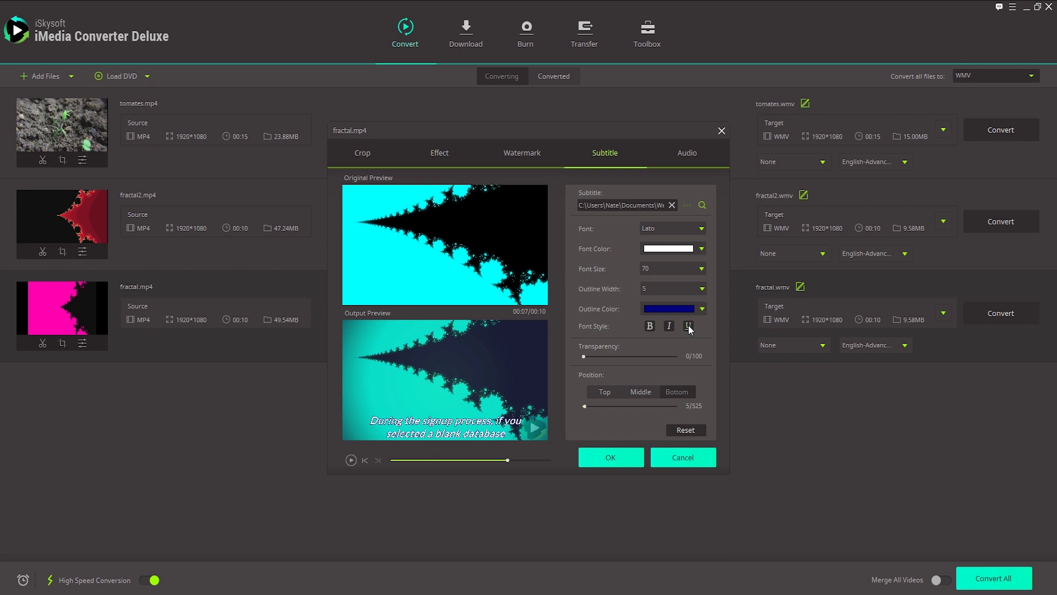
left_click(689, 327)
left_click(688, 327)
left_click(669, 326)
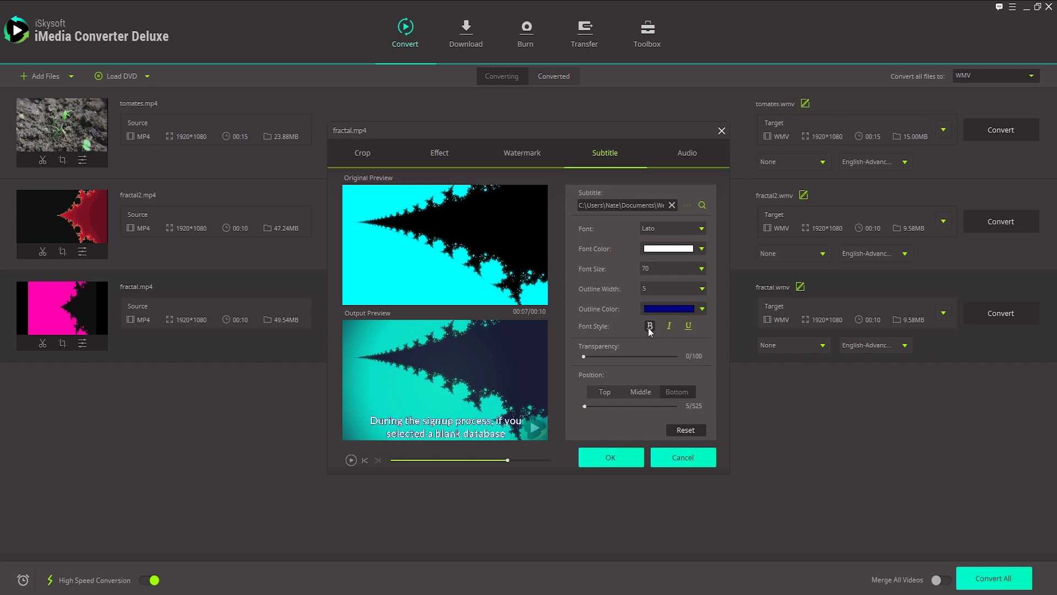
Step: Adjust subtitle transparency and set the position back to Bottom with a small vertical offset
mouse_move(584, 356)
left_mouse_down()
mouse_move(670, 356)
mouse_move(589, 364)
left_mouse_up()
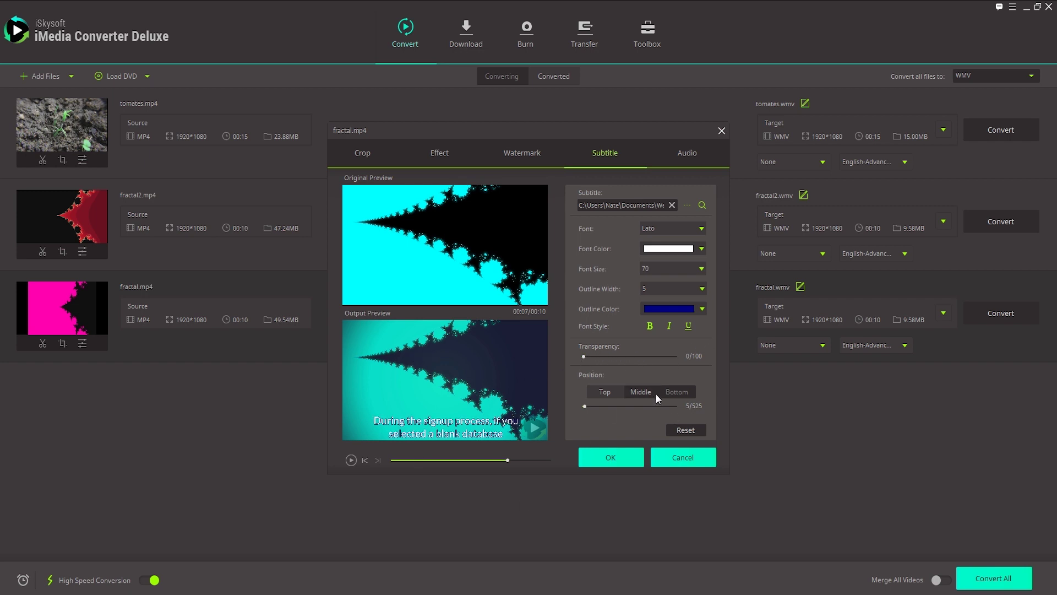
left_click(599, 394)
left_click(613, 389)
left_click(643, 396)
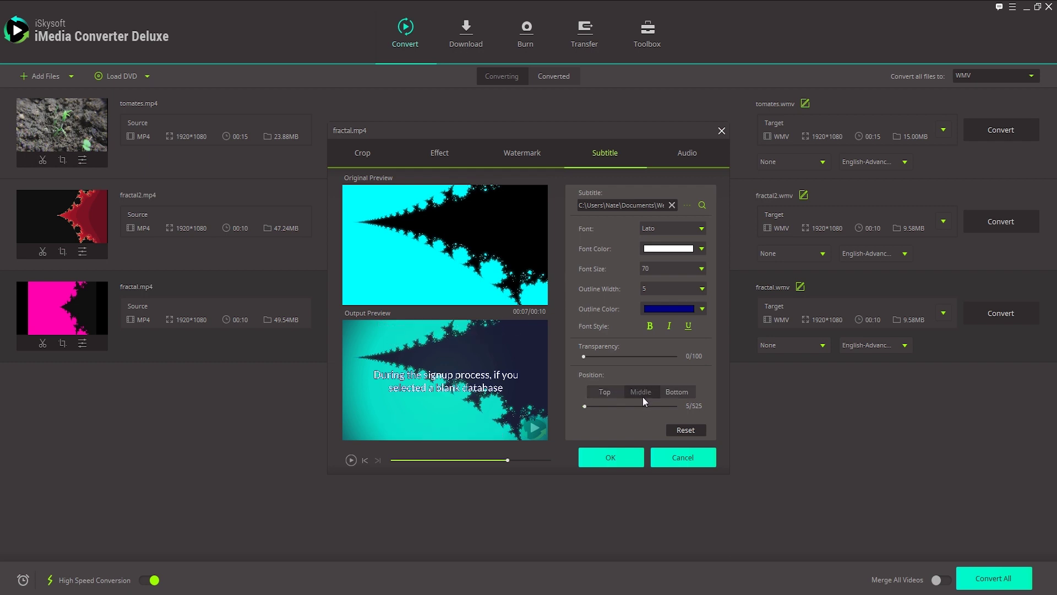
left_click(671, 390)
mouse_move(588, 407)
left_mouse_down()
mouse_move(656, 403)
mouse_move(583, 406)
left_mouse_up()
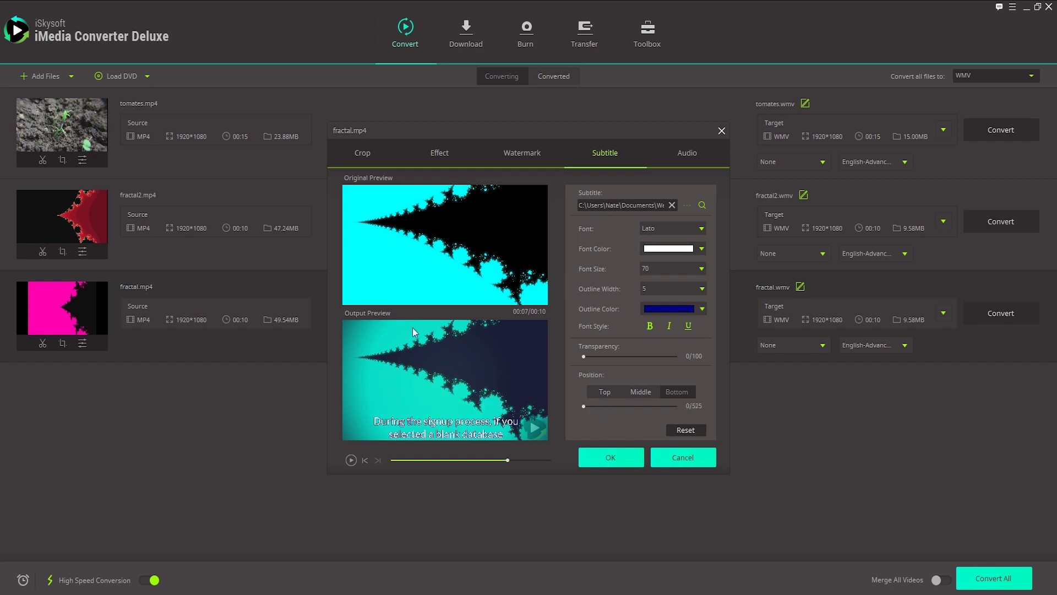
Step: Apply the subtitle settings, set all files to MP4 HD 720P, and enable Merge All Videos
left_click(606, 457)
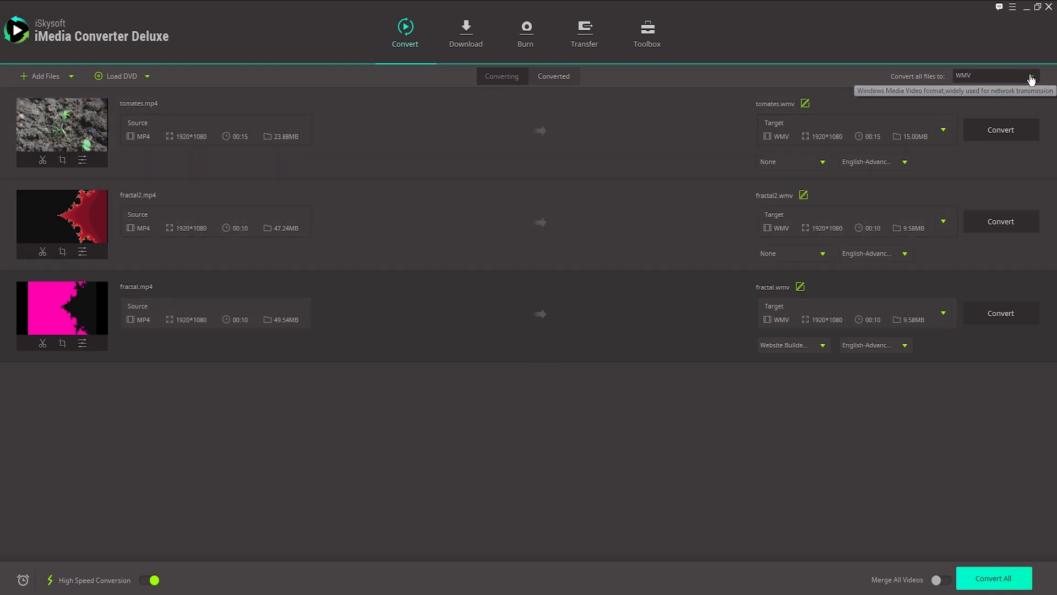
left_click(1030, 76)
left_click(864, 108)
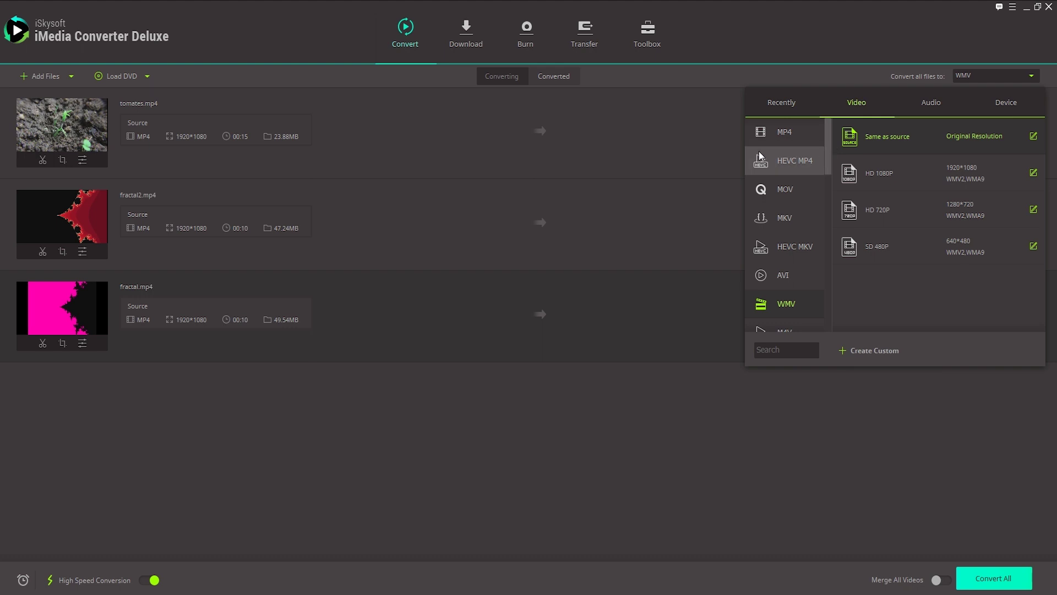
left_click(771, 138)
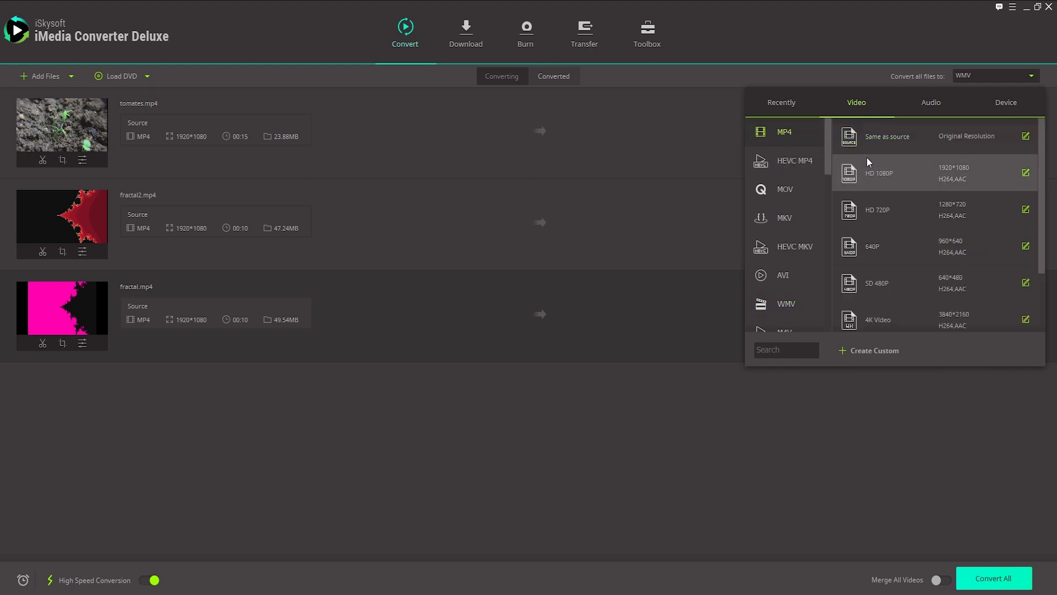
left_click(879, 216)
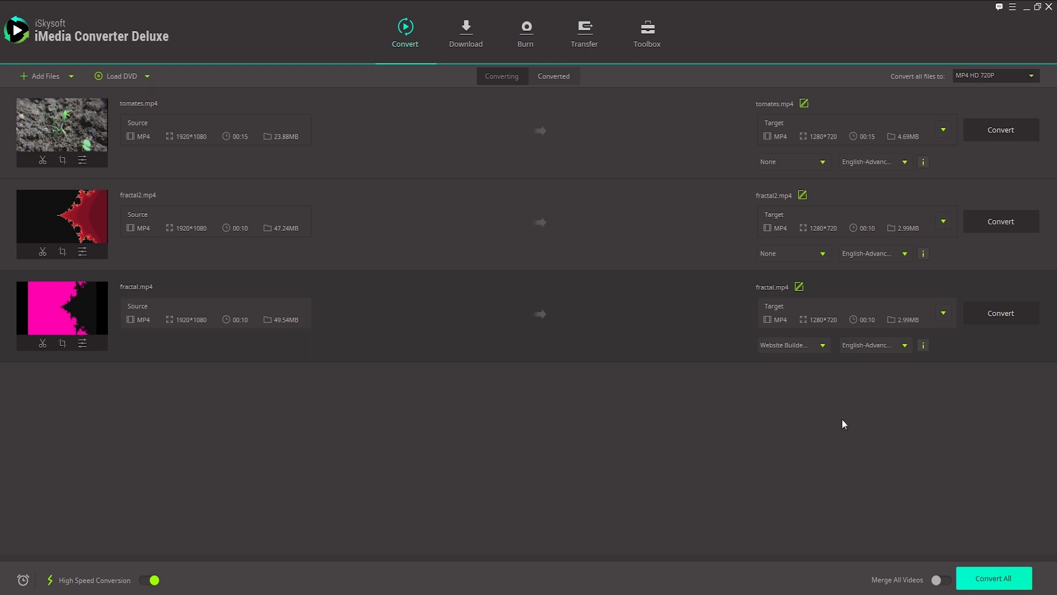
left_click(940, 580)
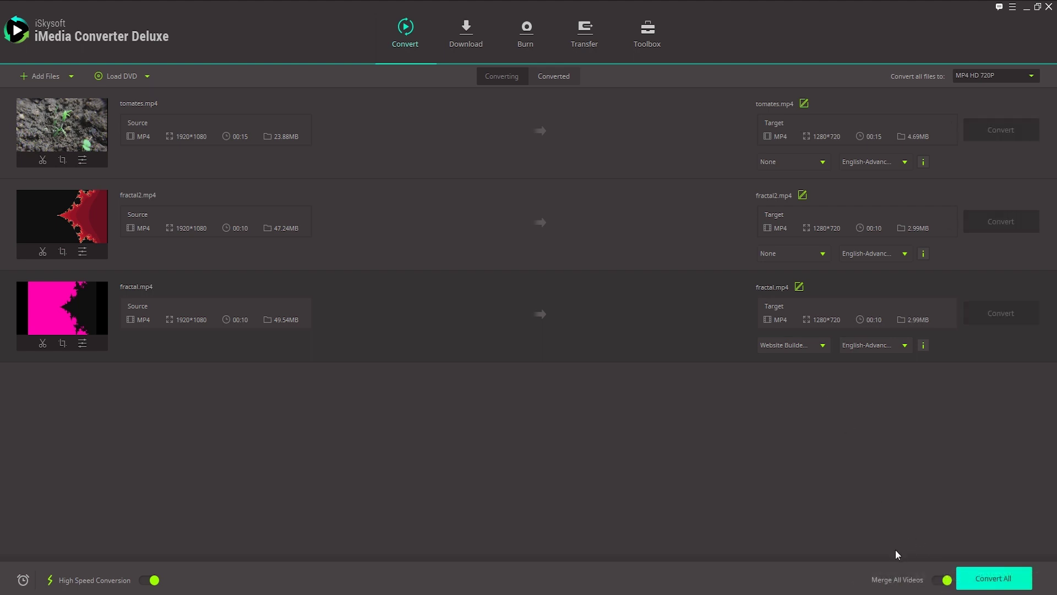
Step: Convert and merge all three videos, then open the folder of the converted tomates.mp4
left_click(989, 578)
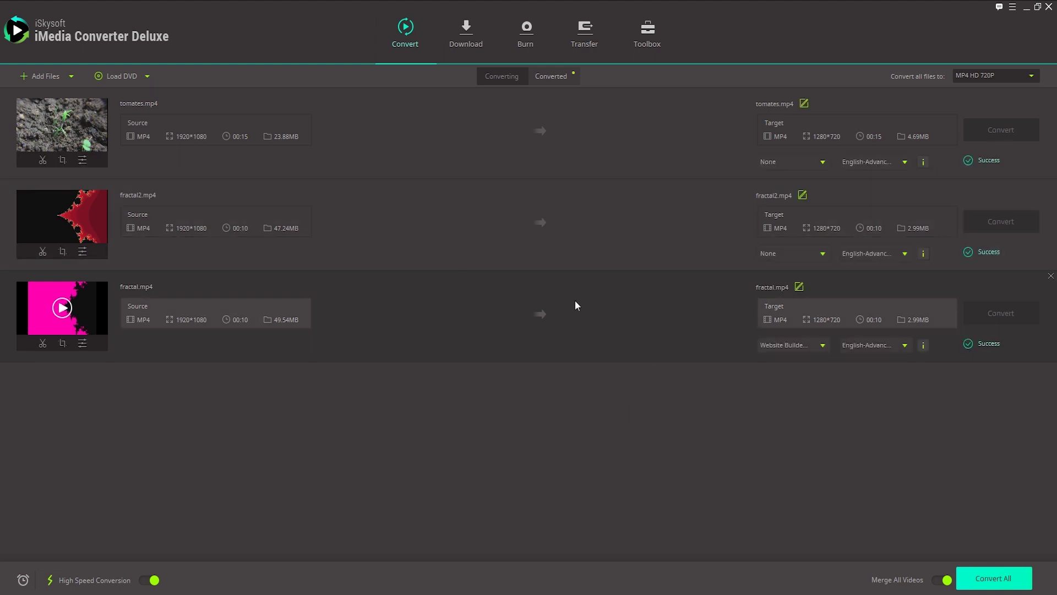
left_click(542, 78)
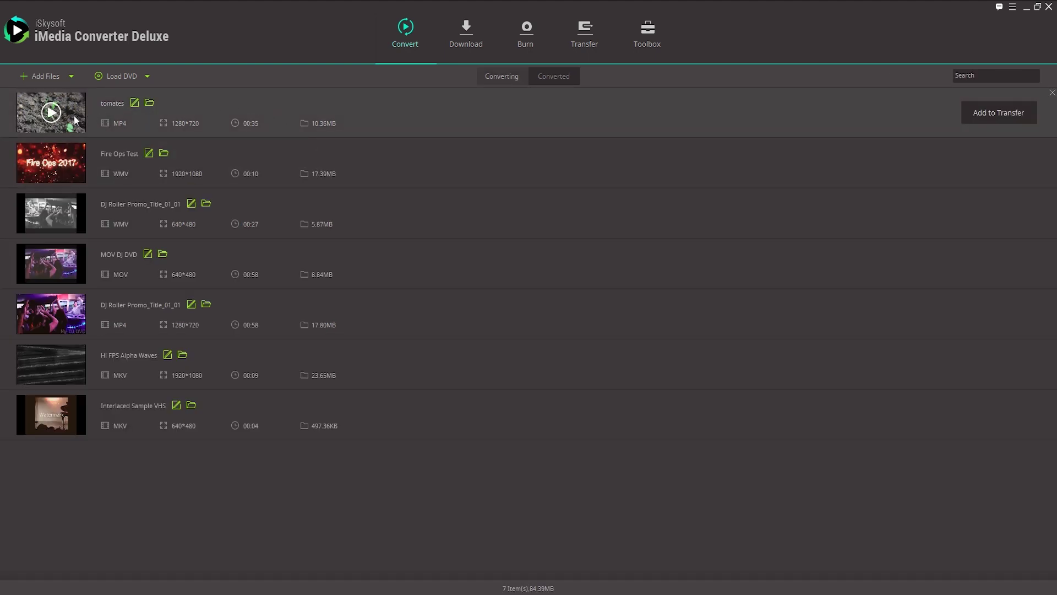
left_click(149, 104)
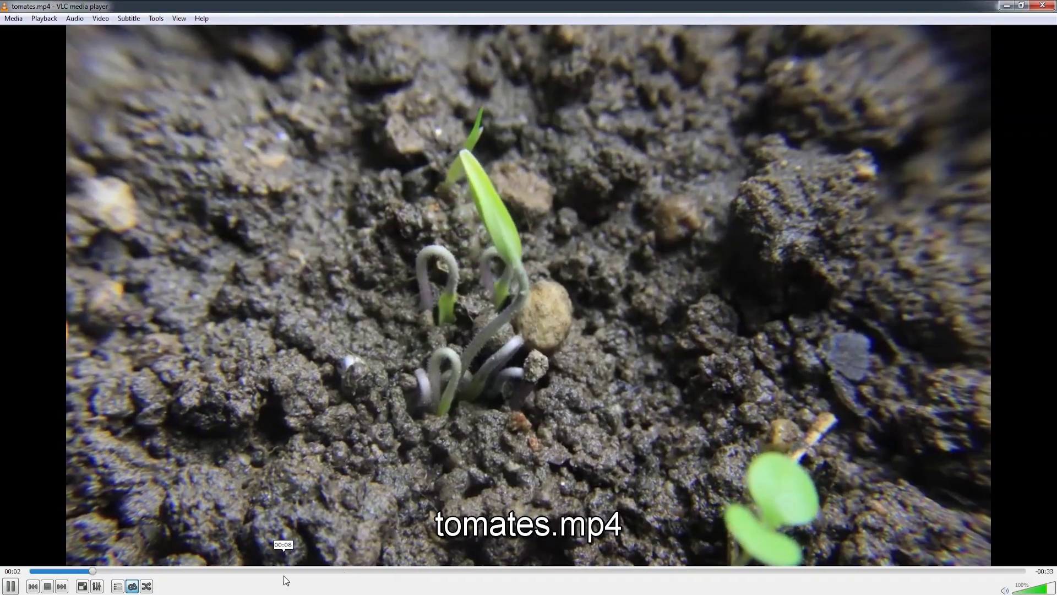
Step: Jump ahead to about 10 seconds in the merged tomates.mp4 to see the fractal section
left_click(283, 575)
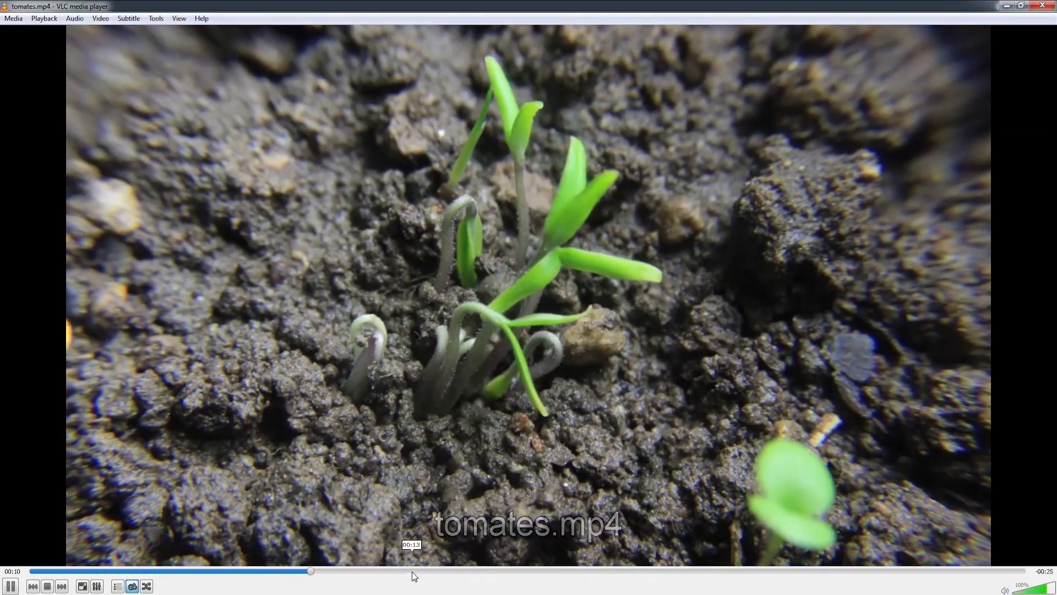